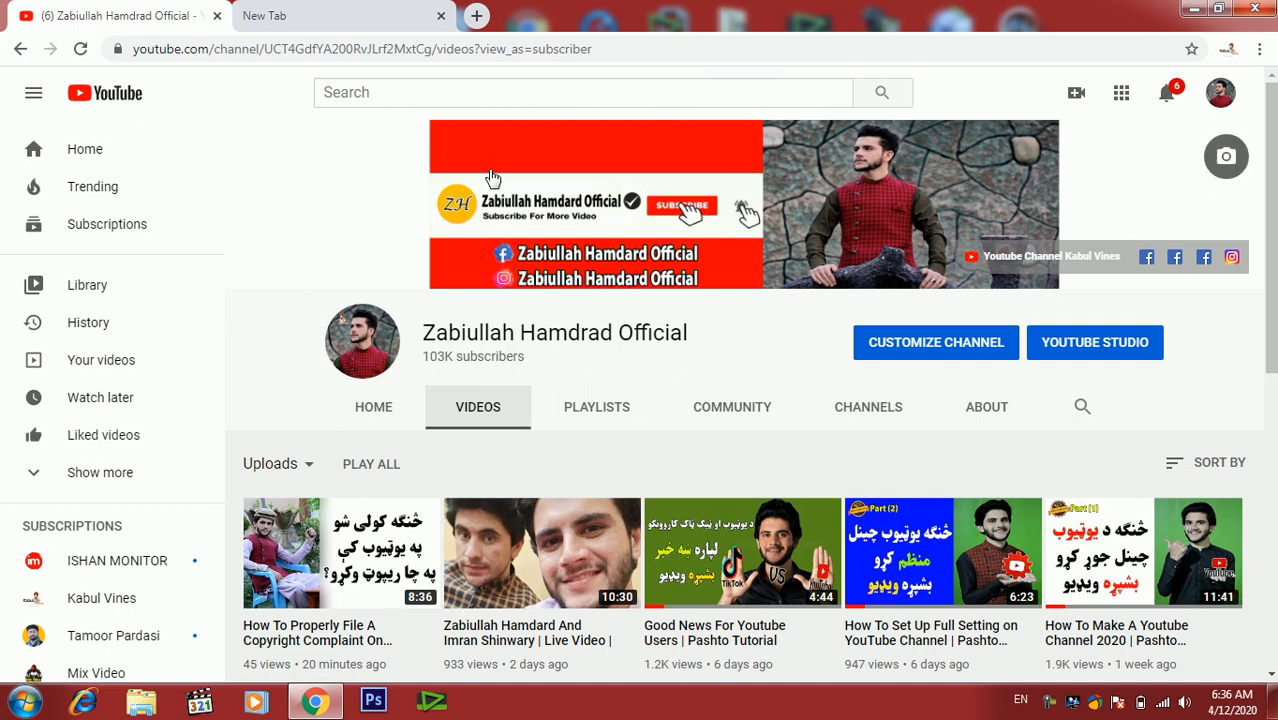
- Open YouTube in a new browser tab
left_click(350, 12)
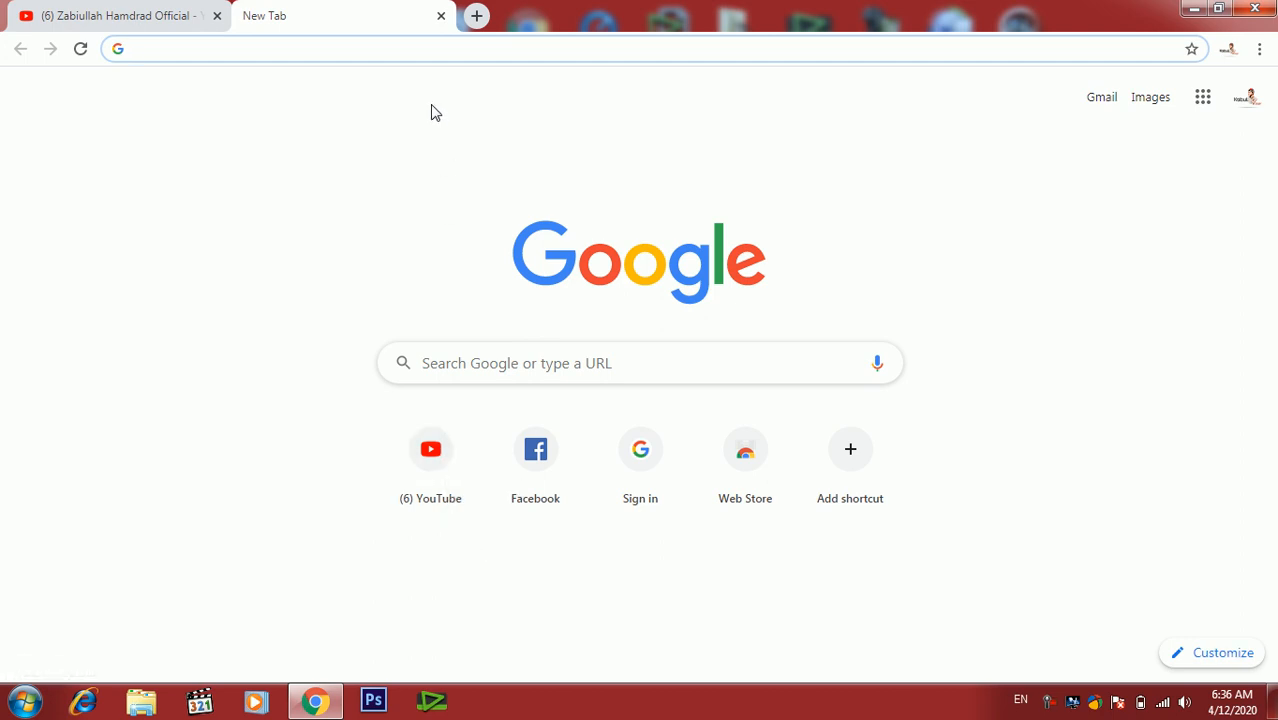
type("www.")
key("Return")
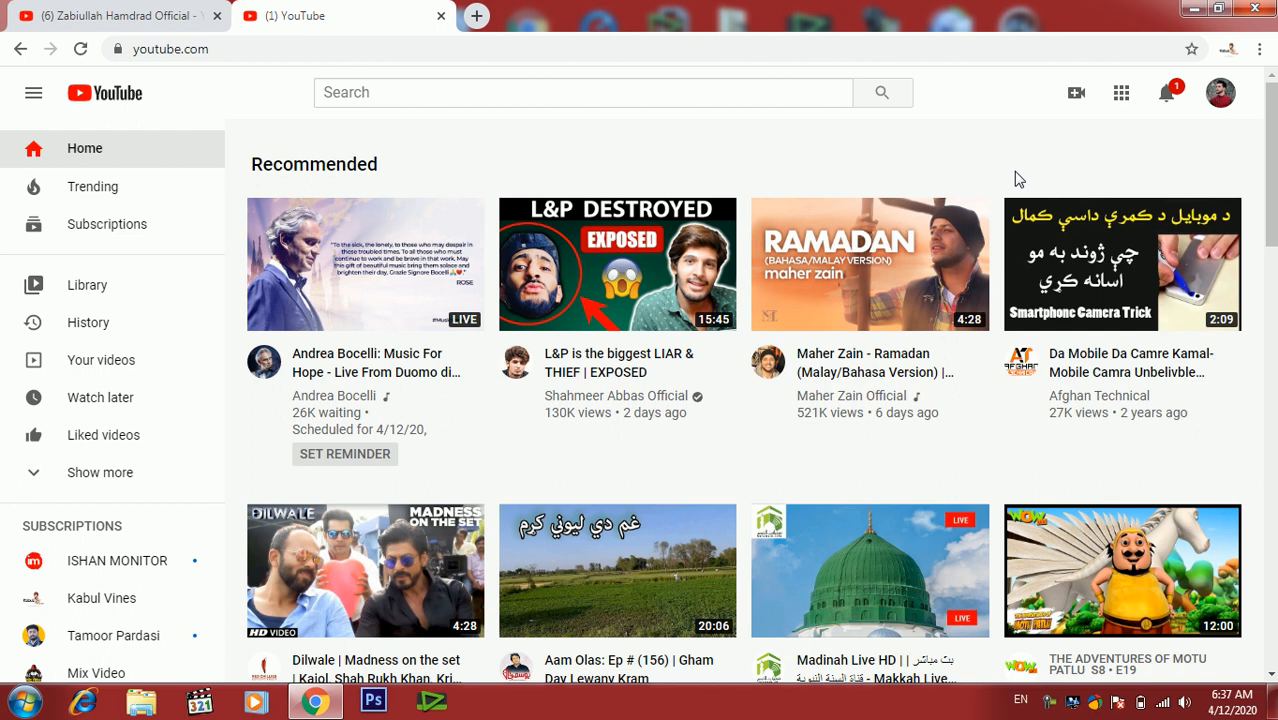
- Start uploading a new video and open the file picker
left_click(1078, 99)
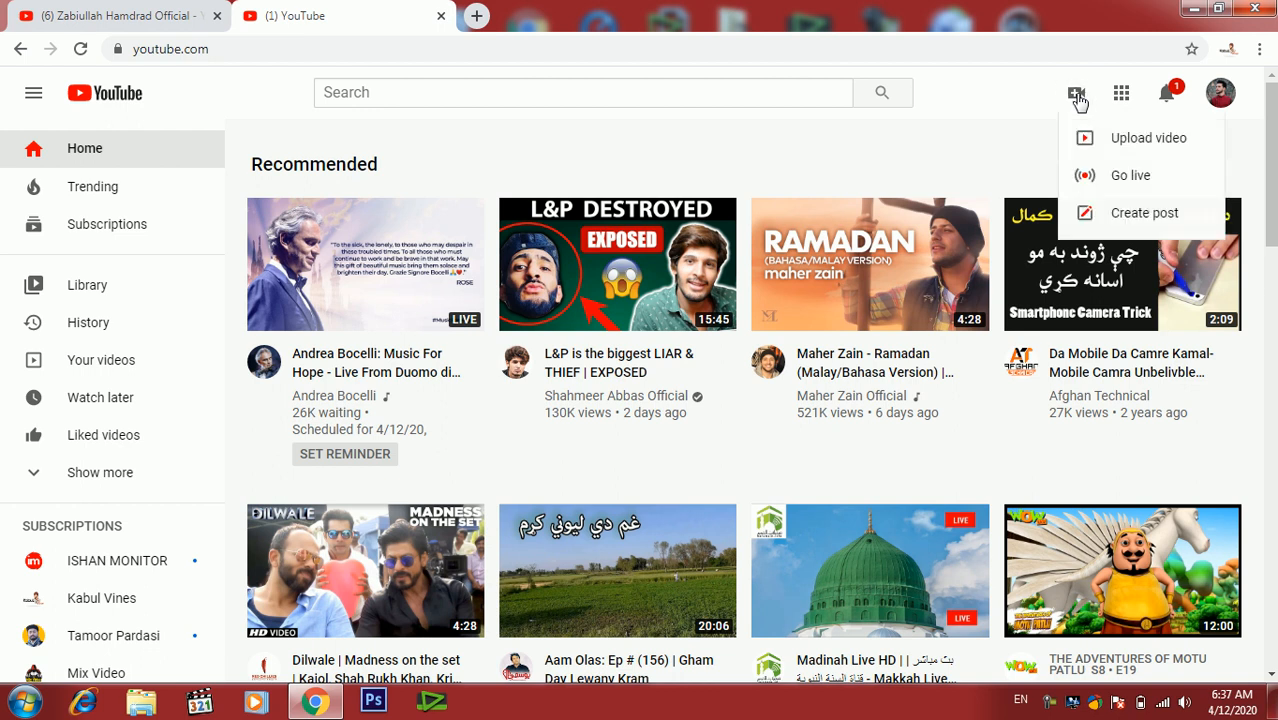
left_click(1142, 148)
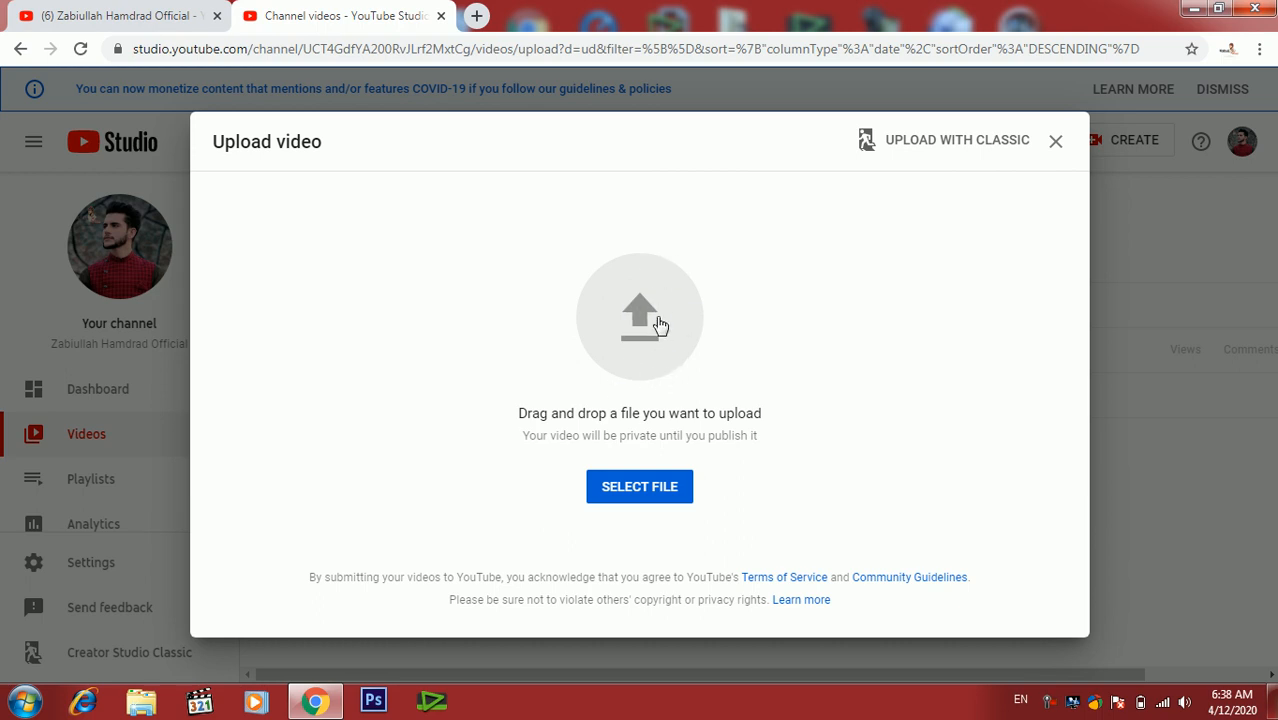
left_click(637, 488)
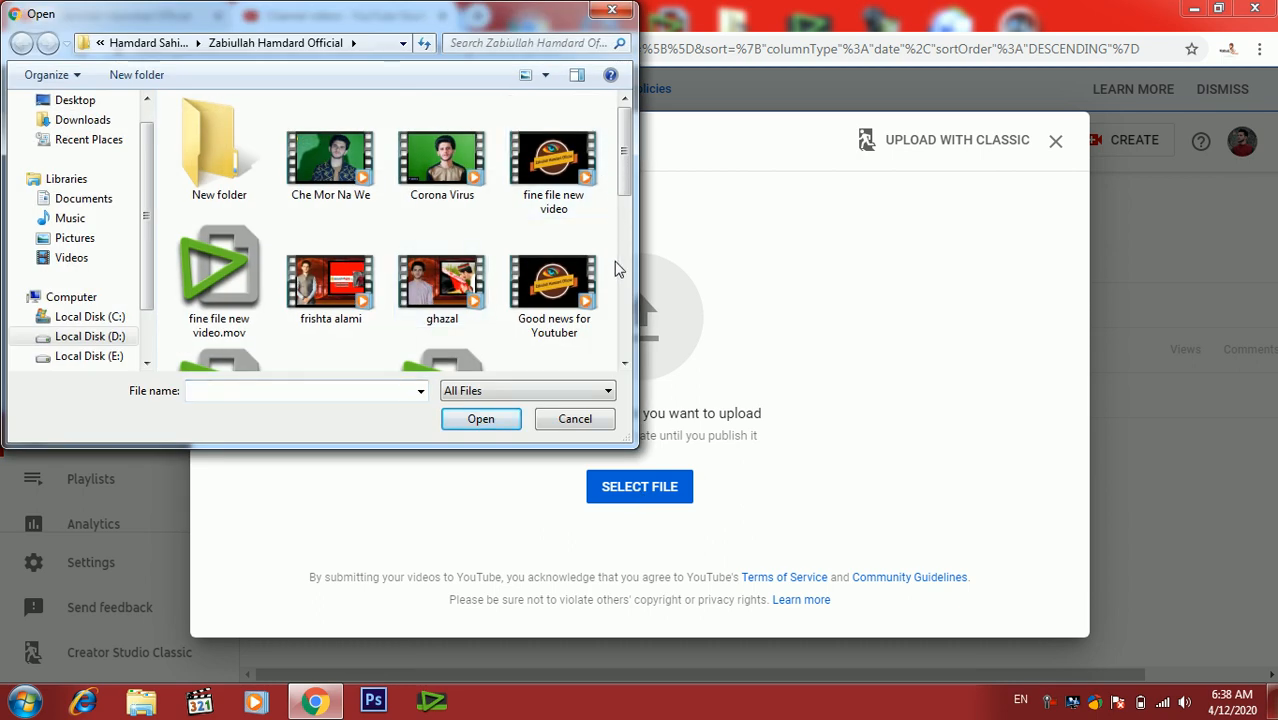
- Browse to Local Disk (E:) > Editing Files AND Saftwers > logo and open the video file end
left_click(628, 299)
left_click(628, 304)
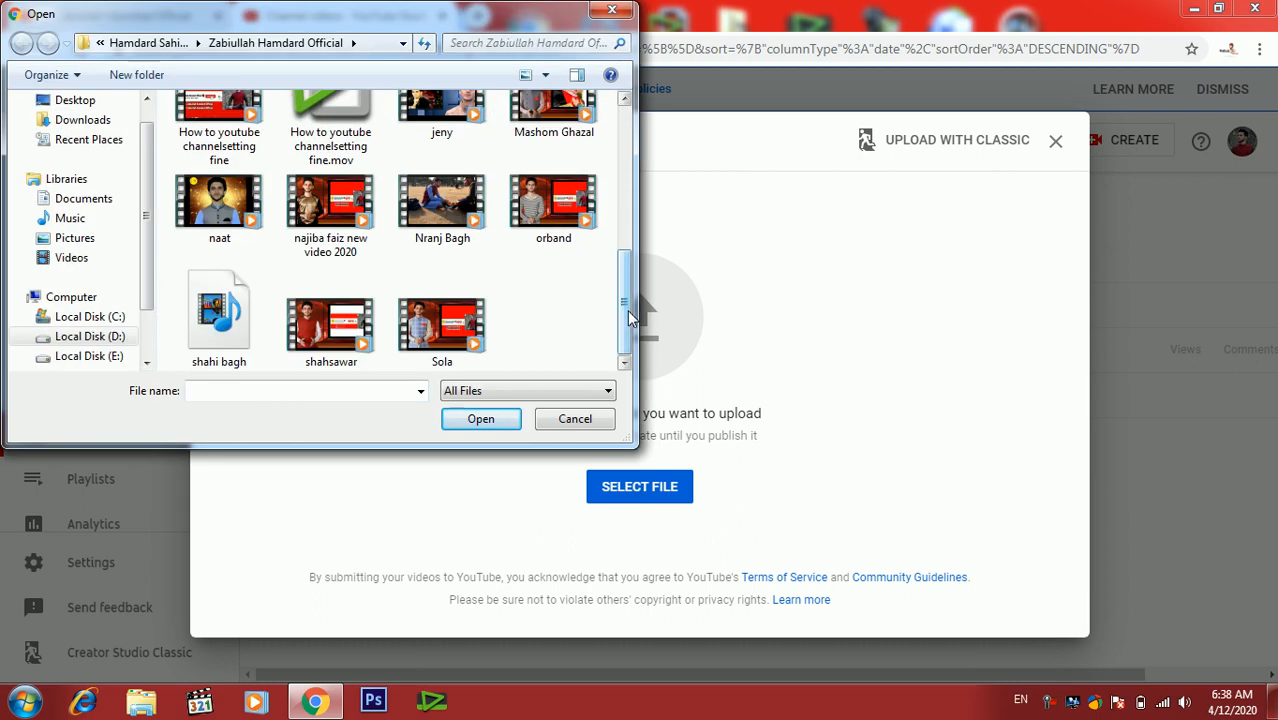
left_click(100, 337)
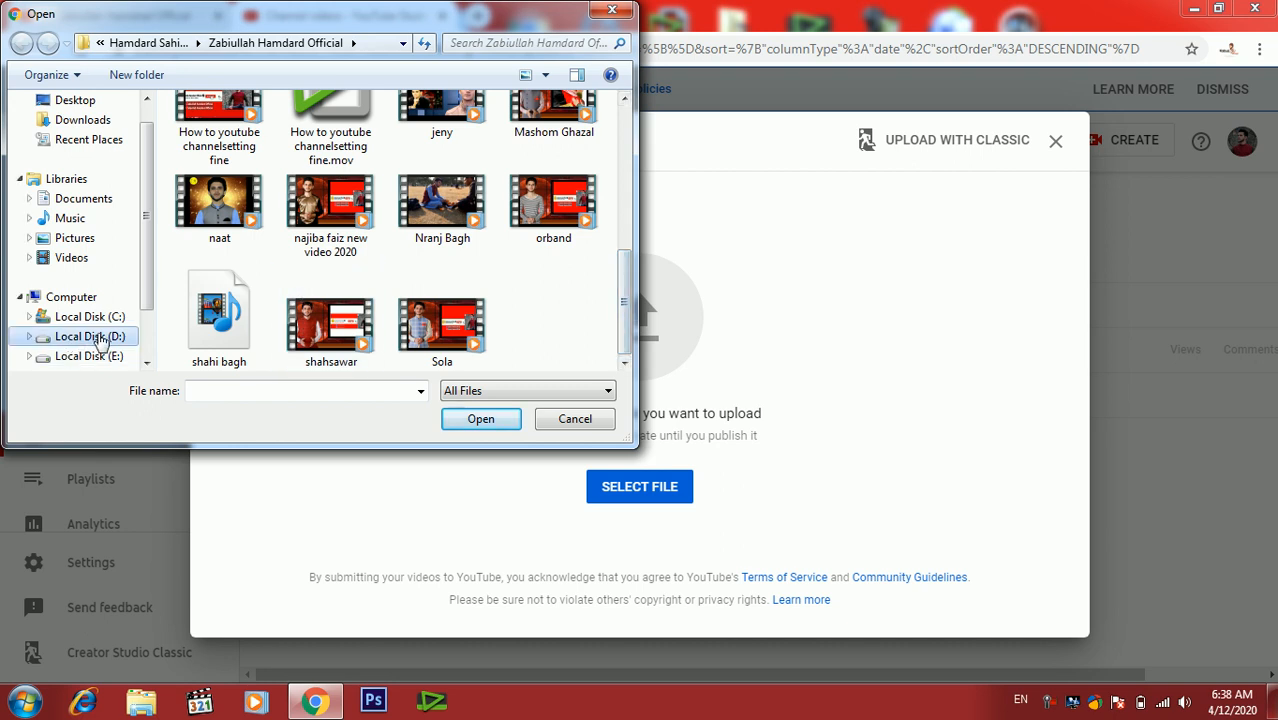
left_click(118, 357)
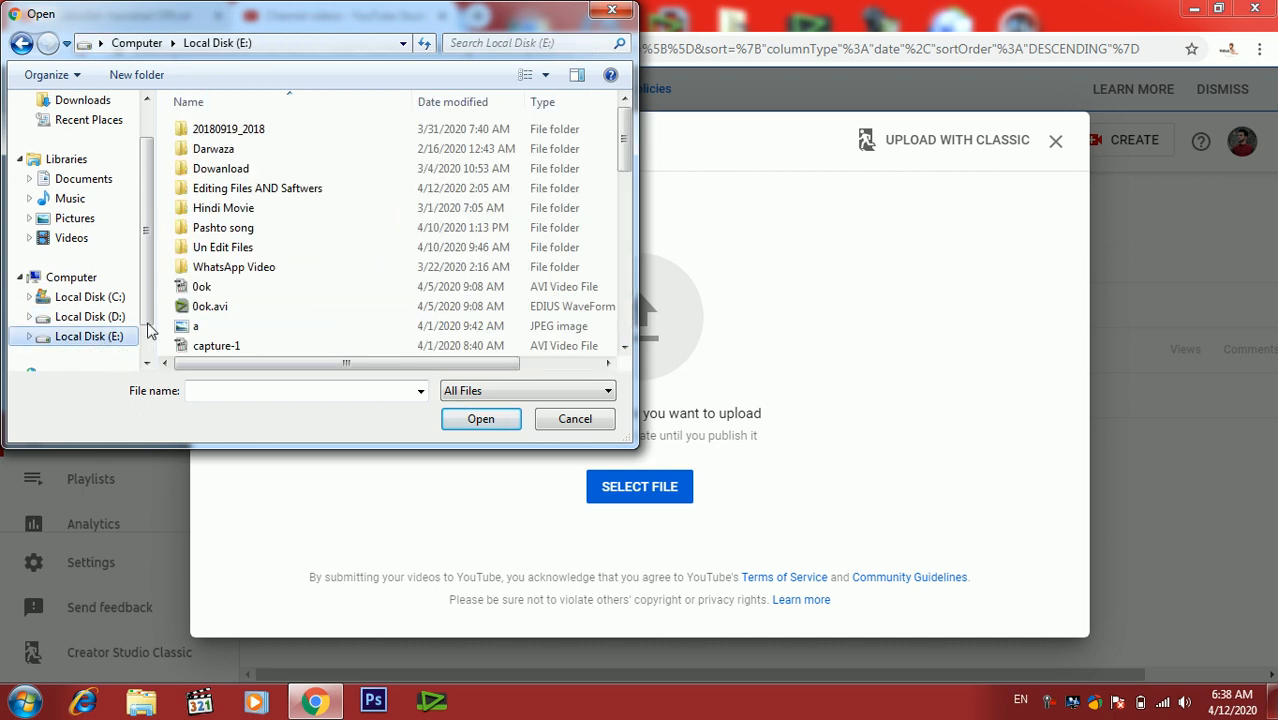
double_click(278, 198)
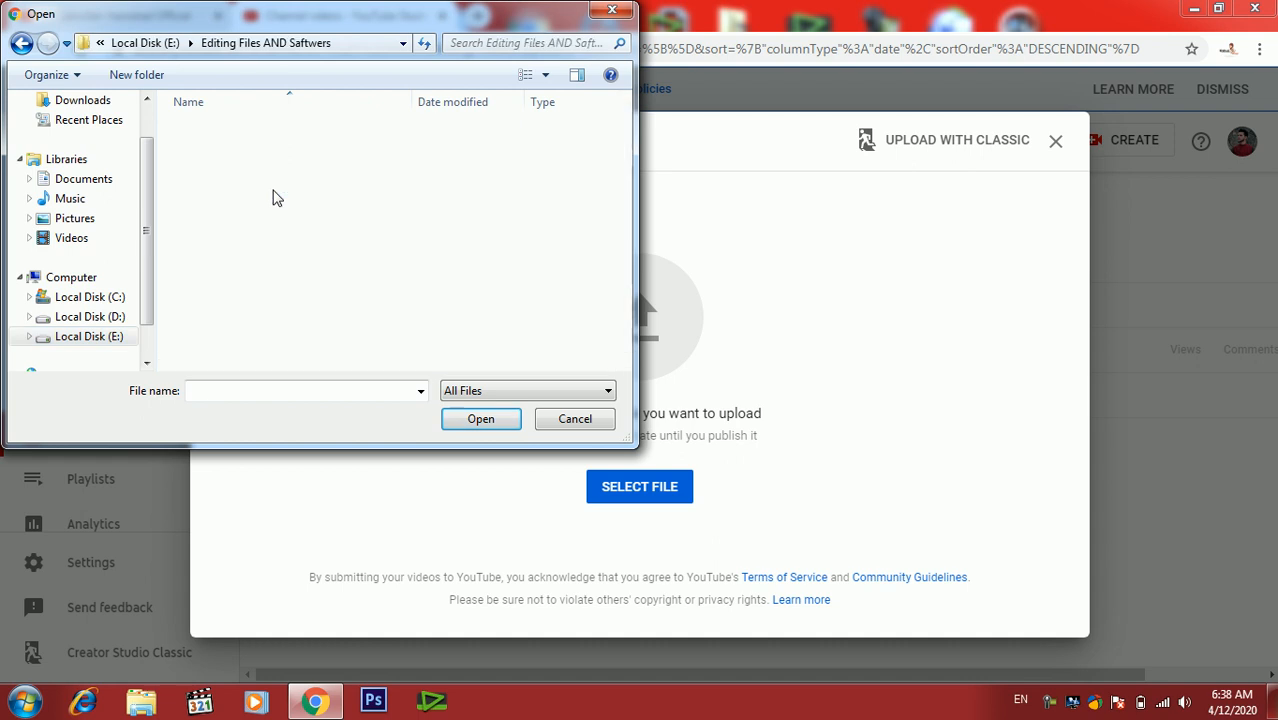
double_click(218, 289)
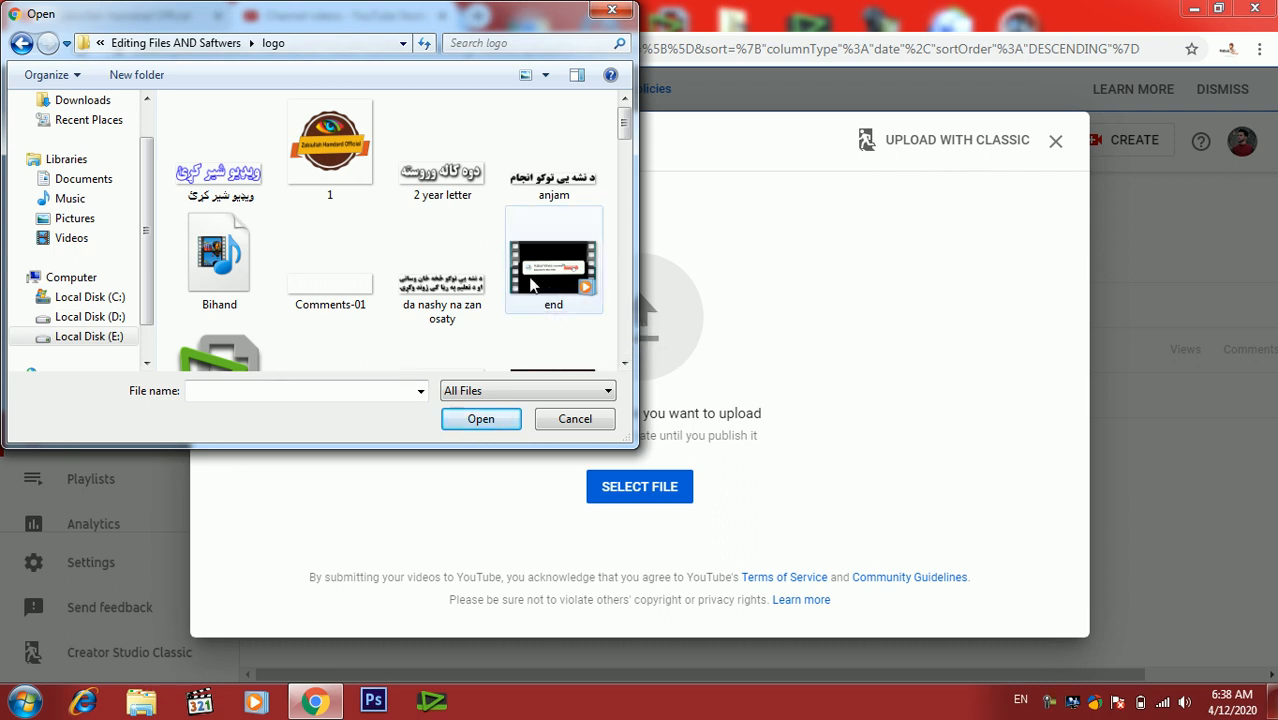
left_click(22, 45)
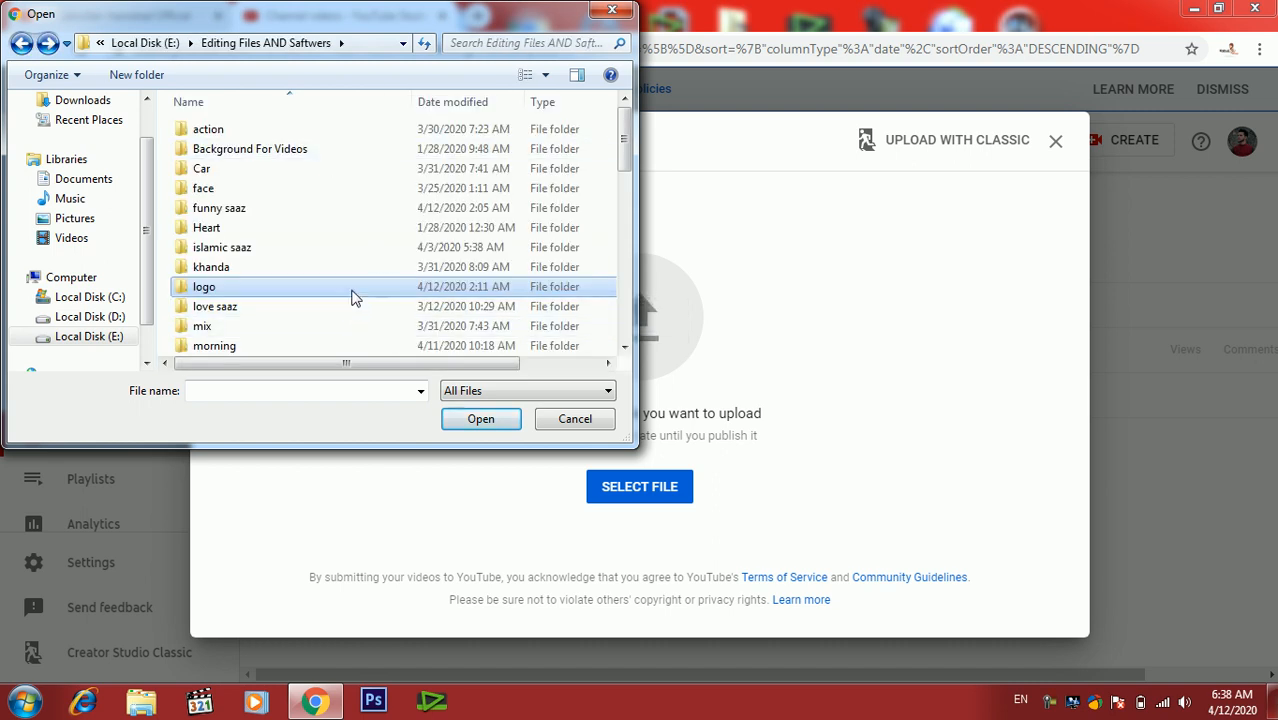
double_click(353, 292)
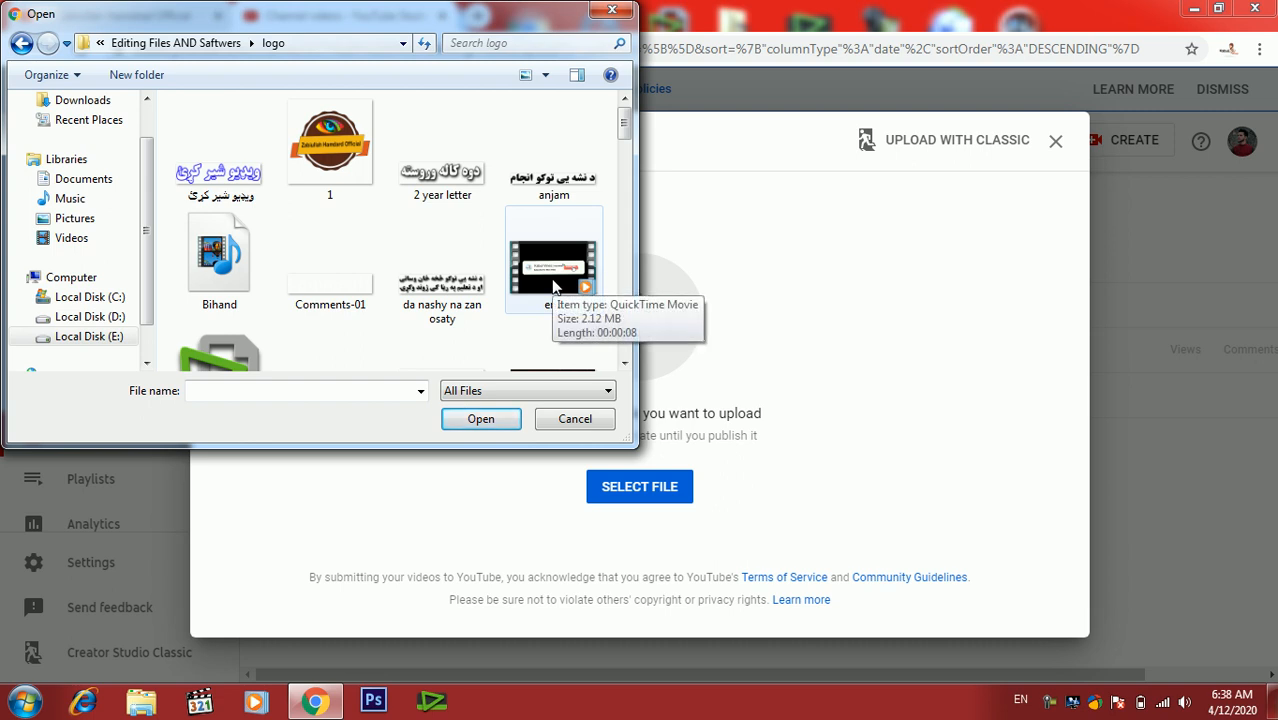
left_click(553, 287)
left_click(470, 420)
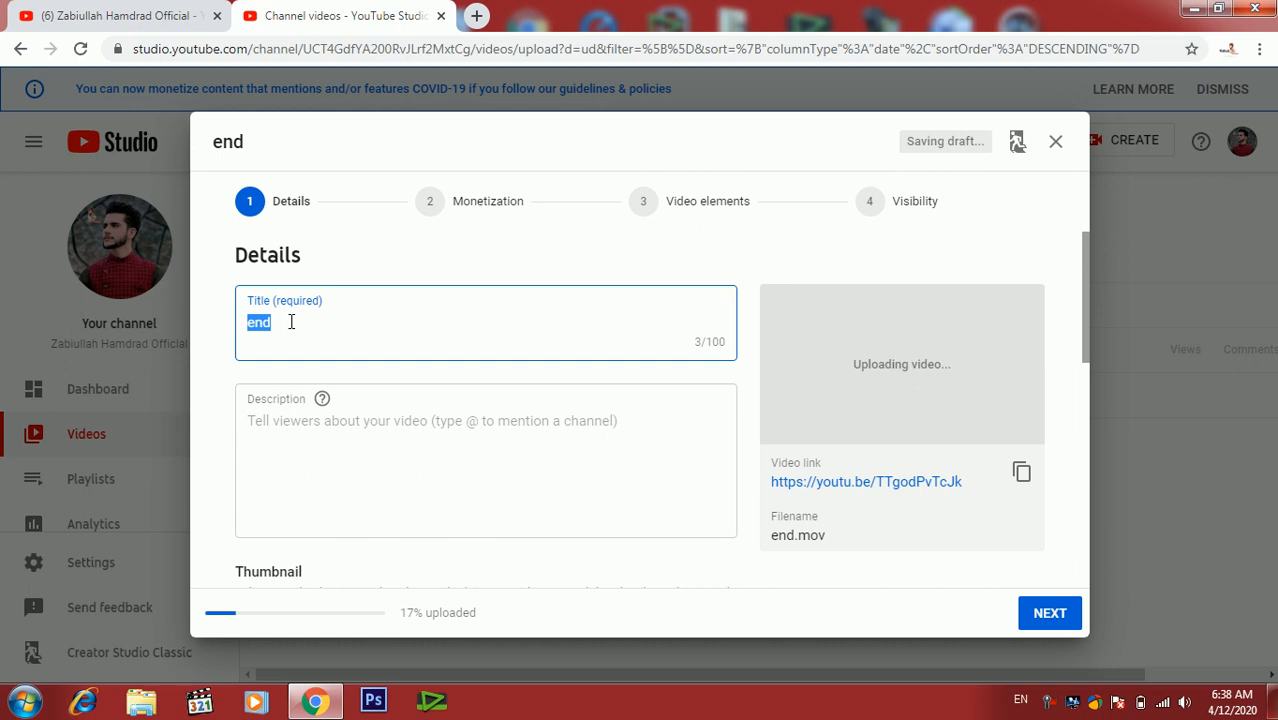
- Replace the video title with "Kabul vines logo"
key("BackSpace")
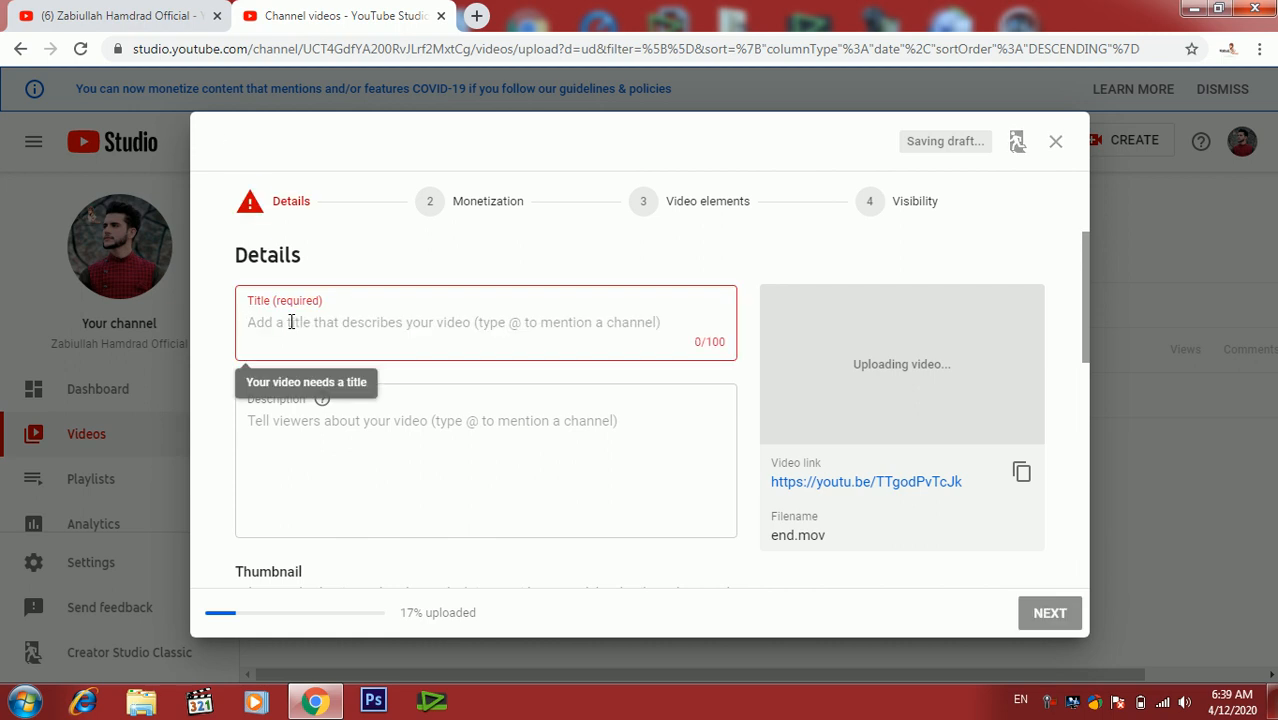
type("Kabul vi")
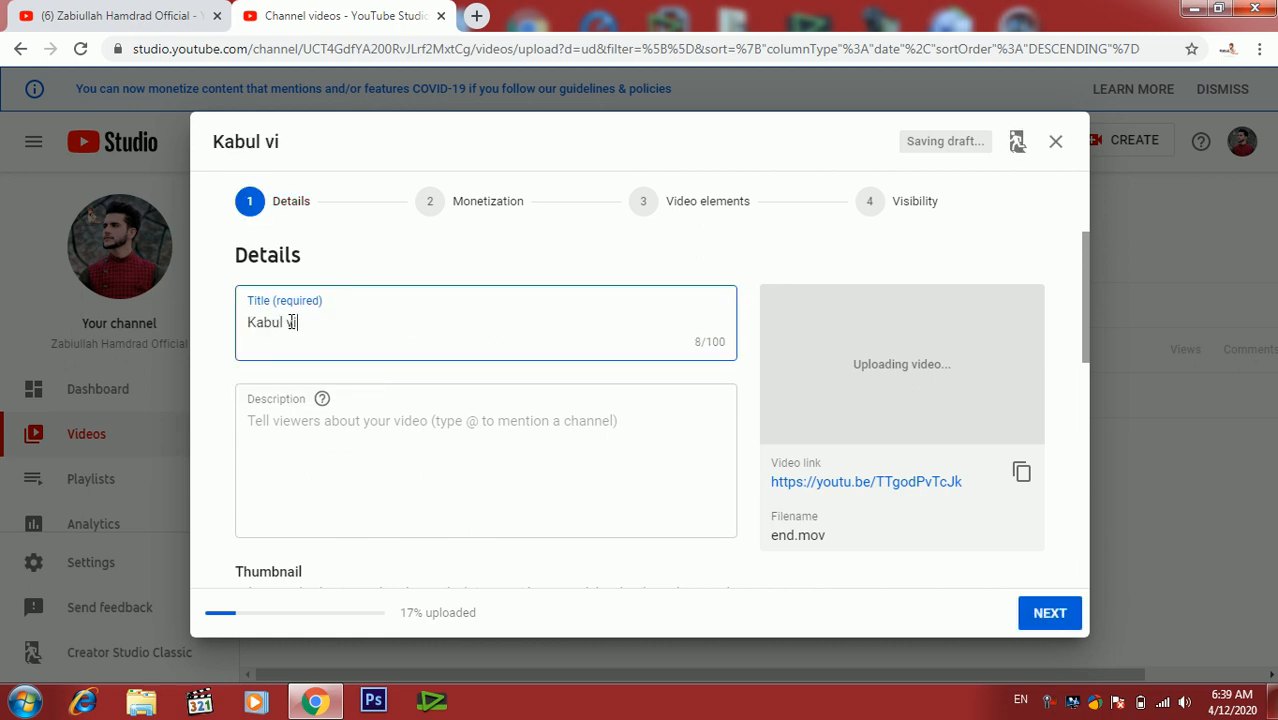
type("nes logo")
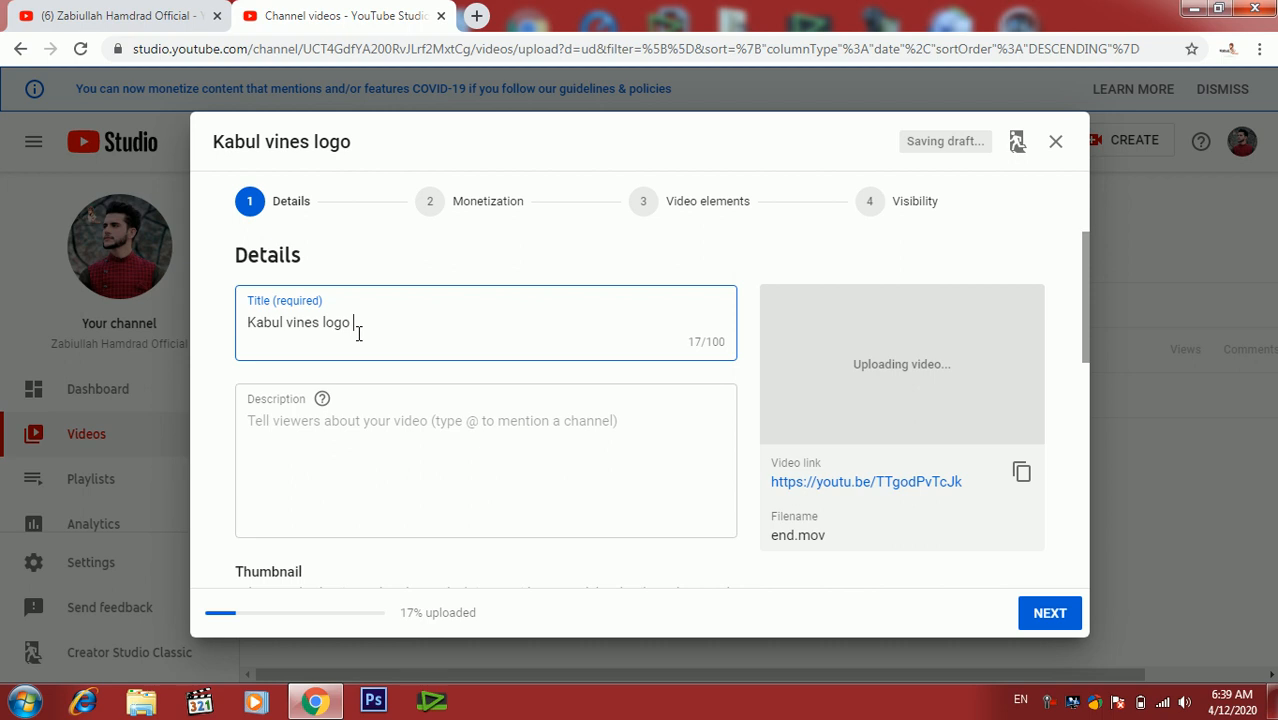
left_click(308, 421)
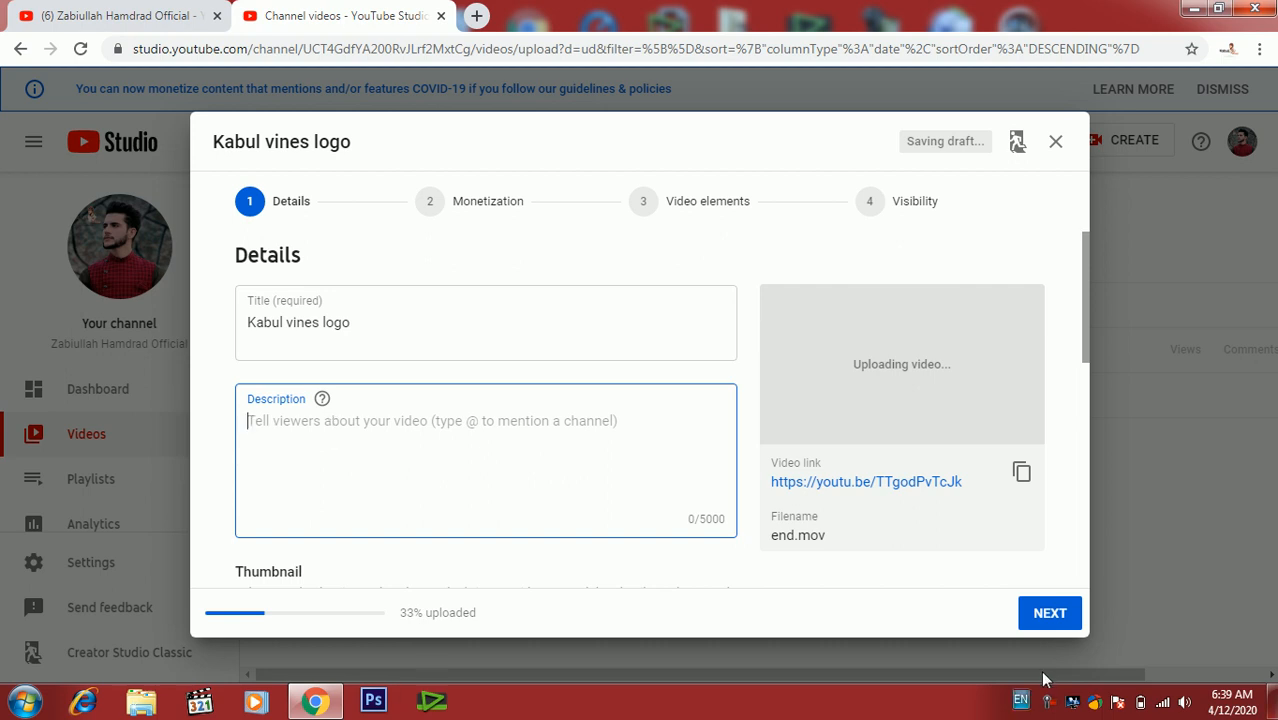
left_click(1049, 703)
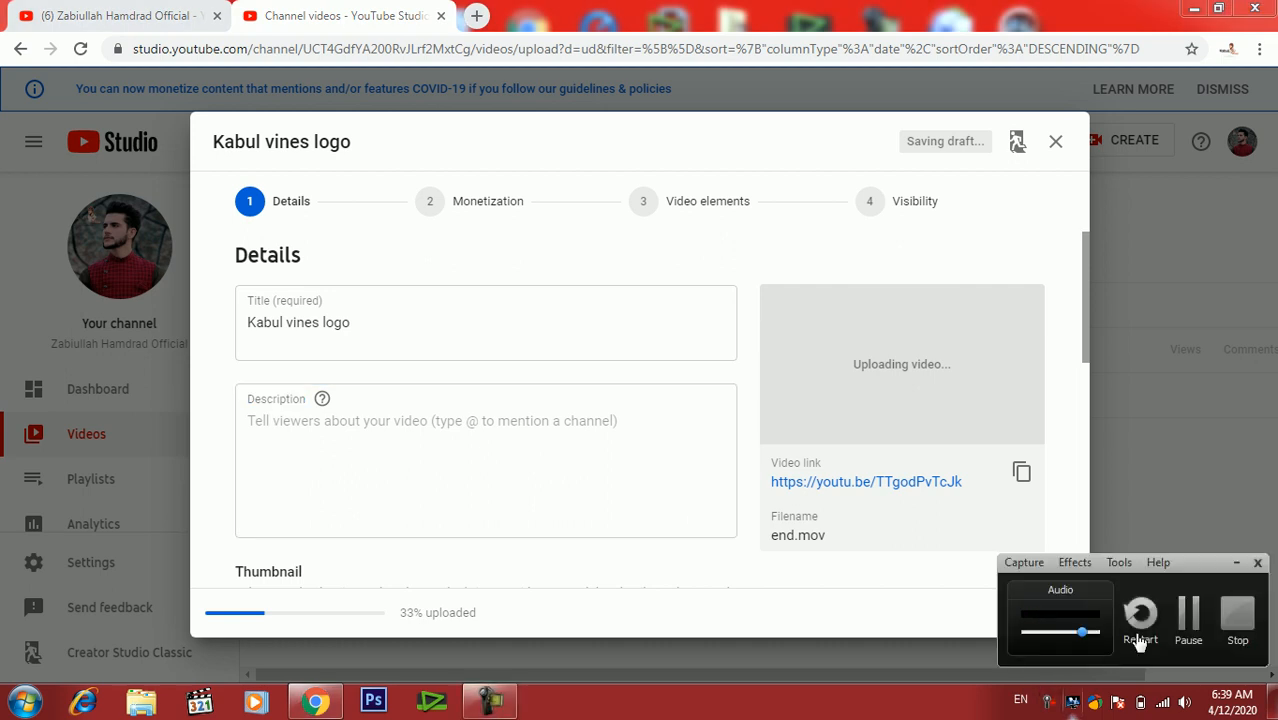
left_click(1189, 612)
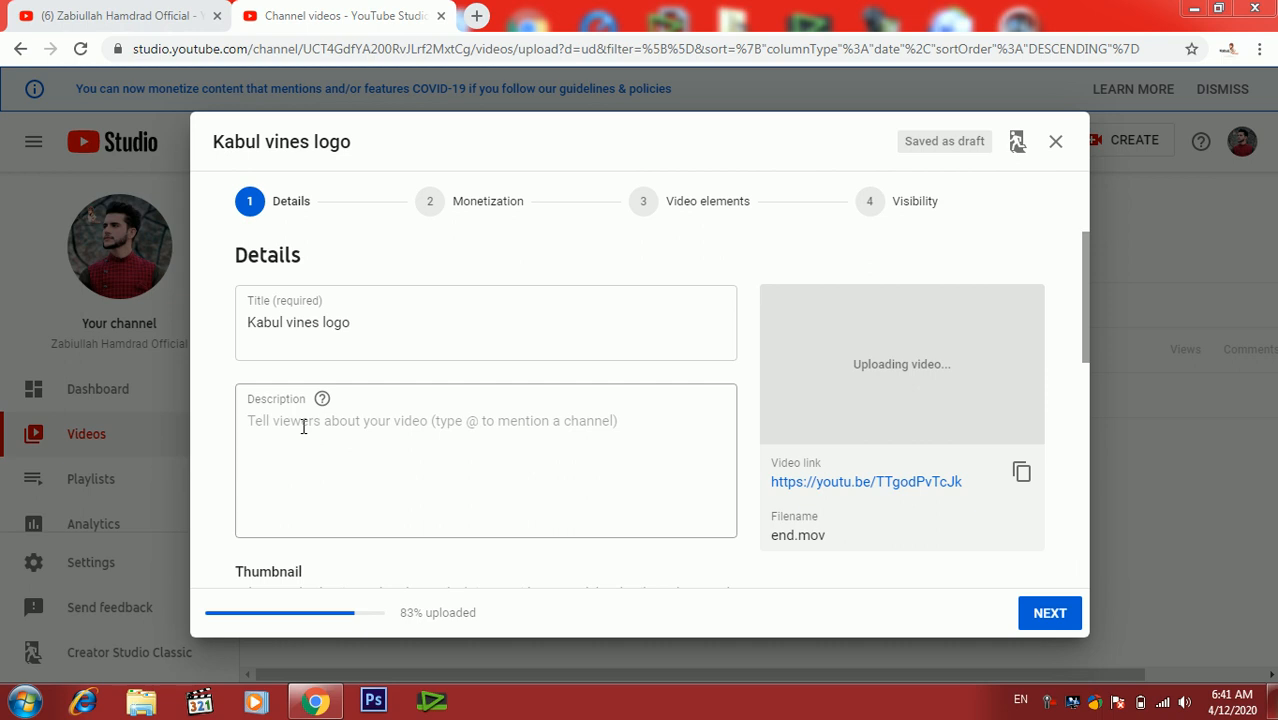
- Write the description "da zama da hannel logo da kawaly shy taso hom dasi logo jora ki"
left_click(303, 426)
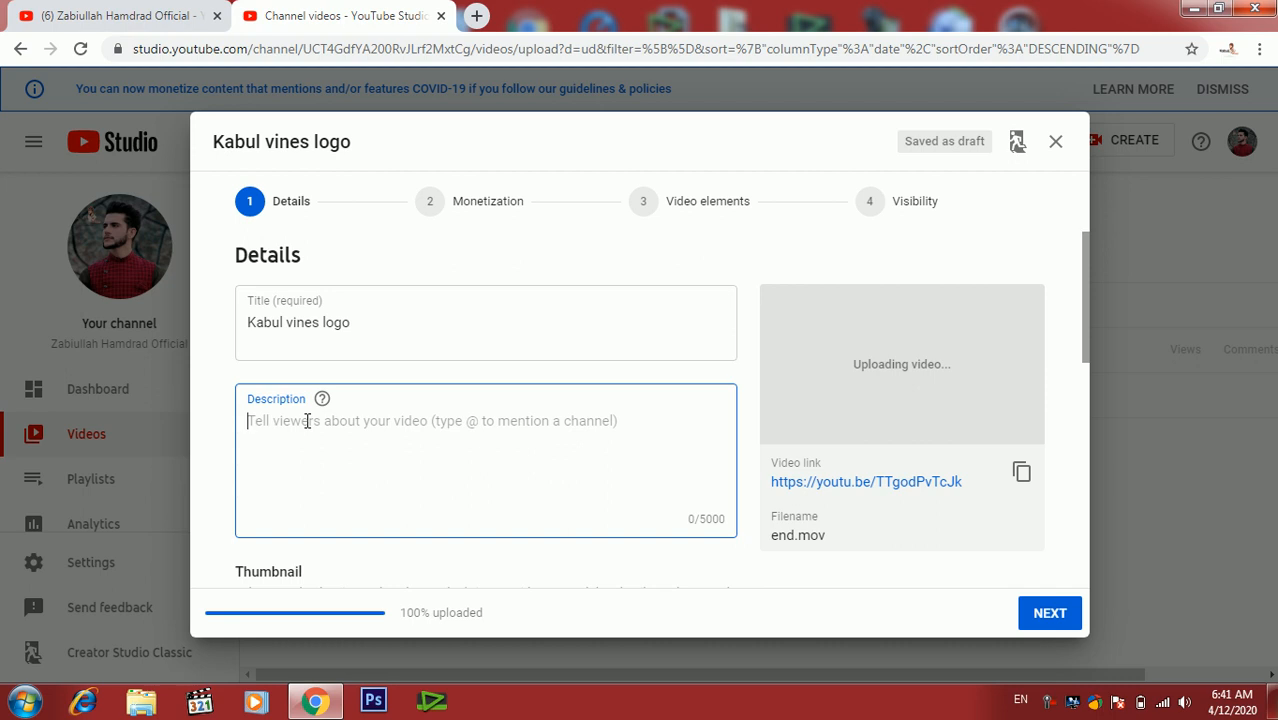
type("da zama")
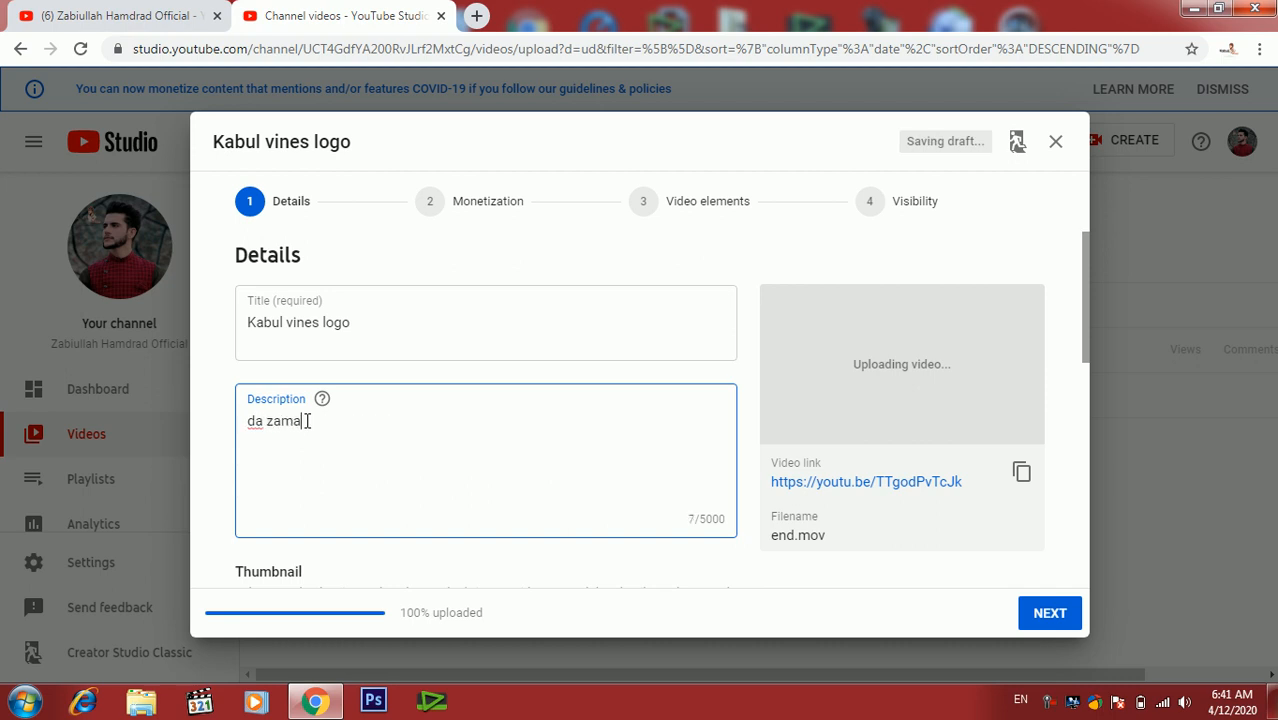
type(" lda hannel lo")
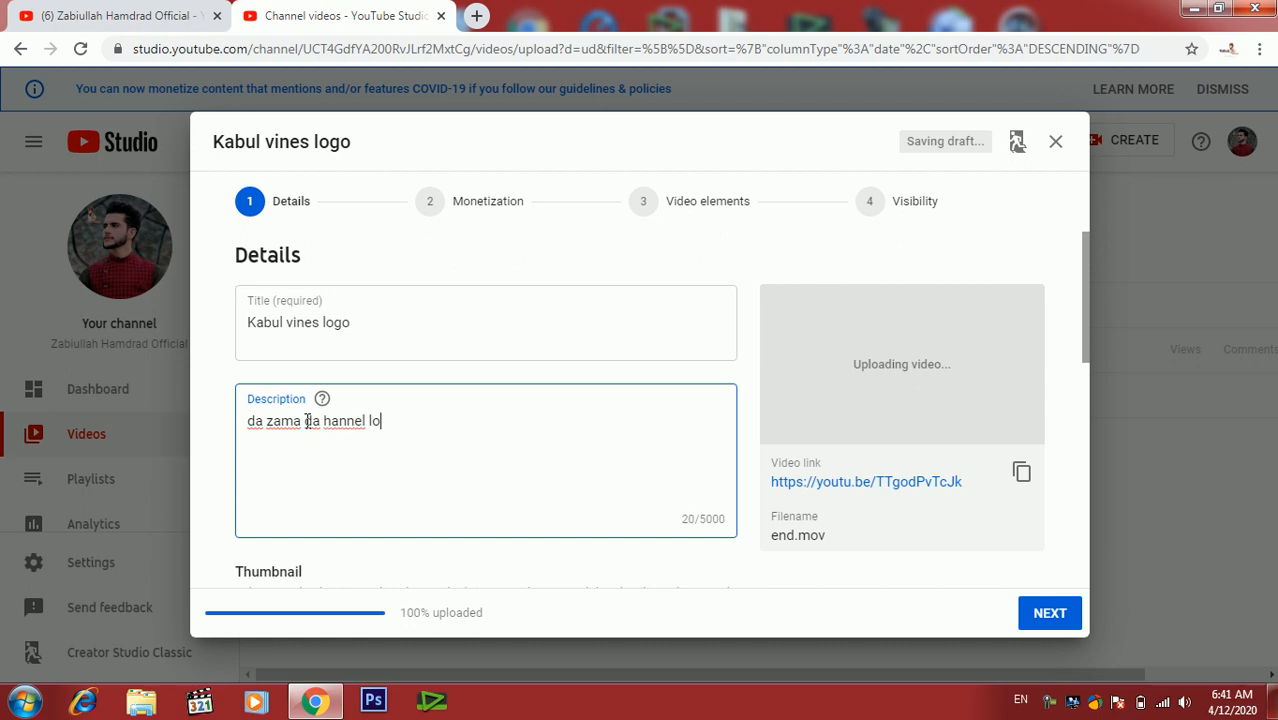
type("go da kawaly shy taso")
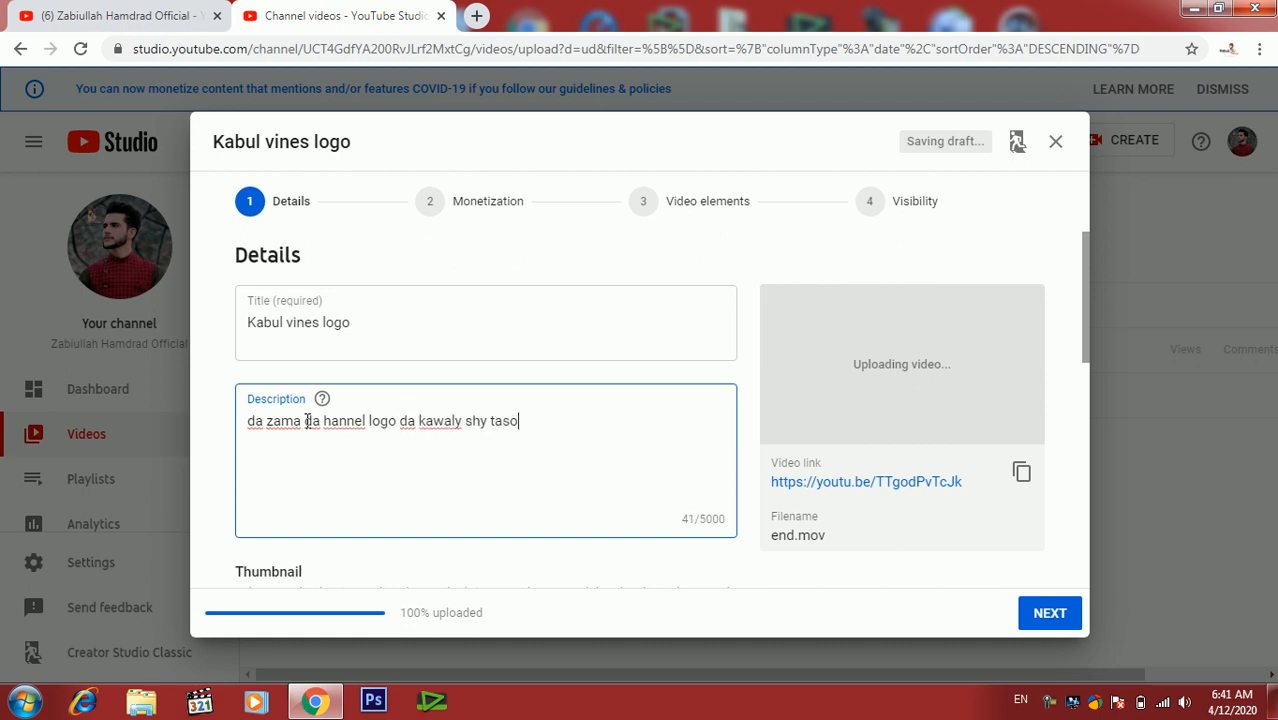
type(" hom dasi logpo")
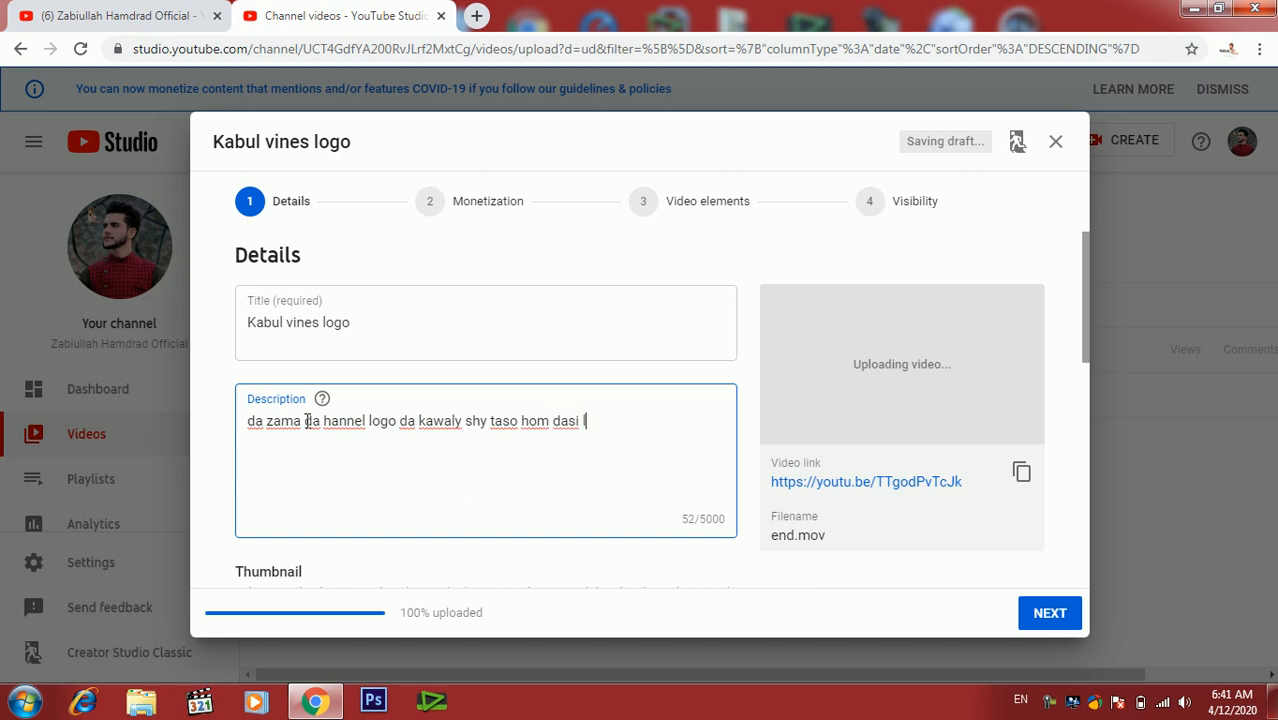
key("BackSpace")
key("BackSpace")
type("o jora ki")
- Correct the word "hannel" to "channel" in the description
left_click(329, 421)
key("BackSpace")
type("c")
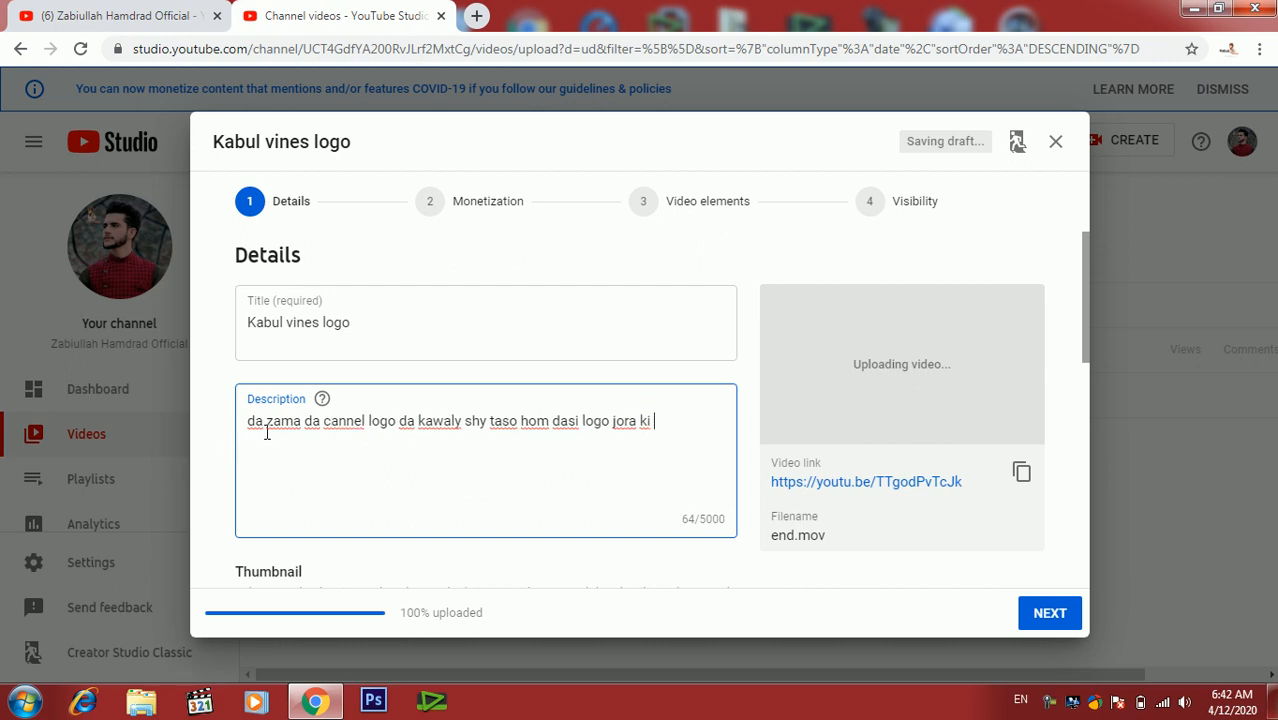
left_click(345, 421)
key("BackSpace")
key("BackSpace")
type("ha")
left_click(365, 424)
type("e")
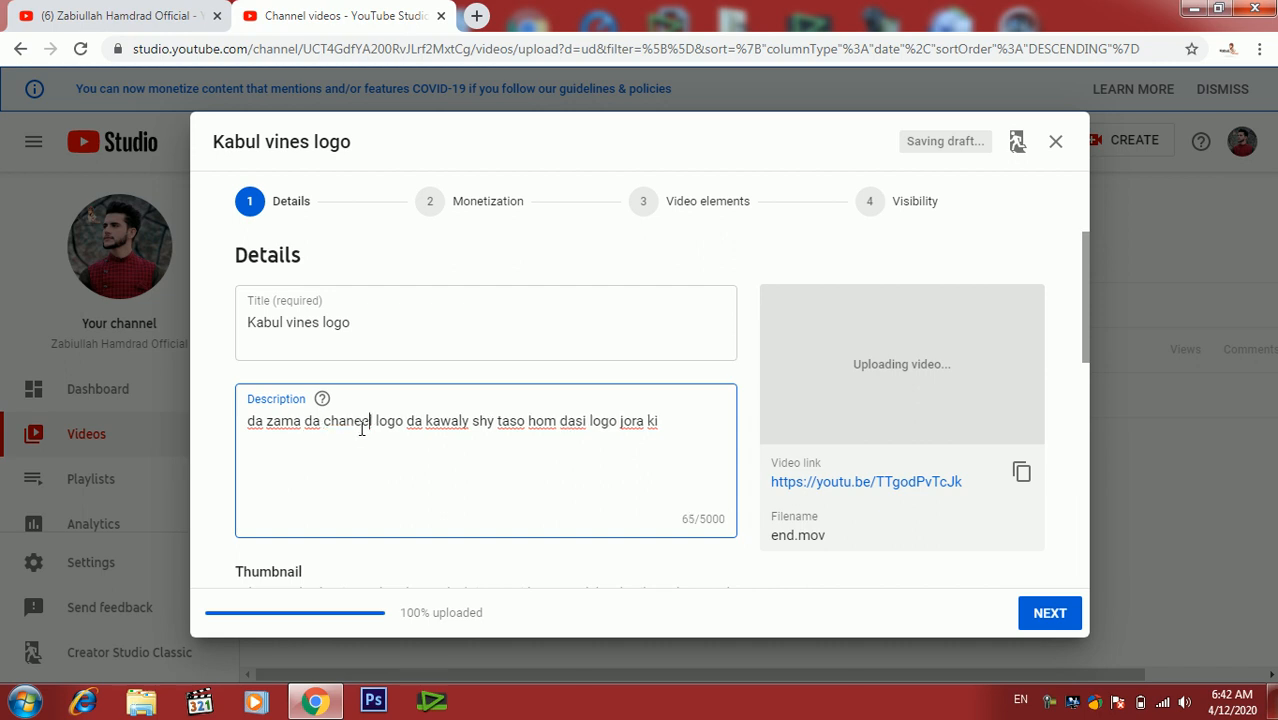
key("BackSpace")
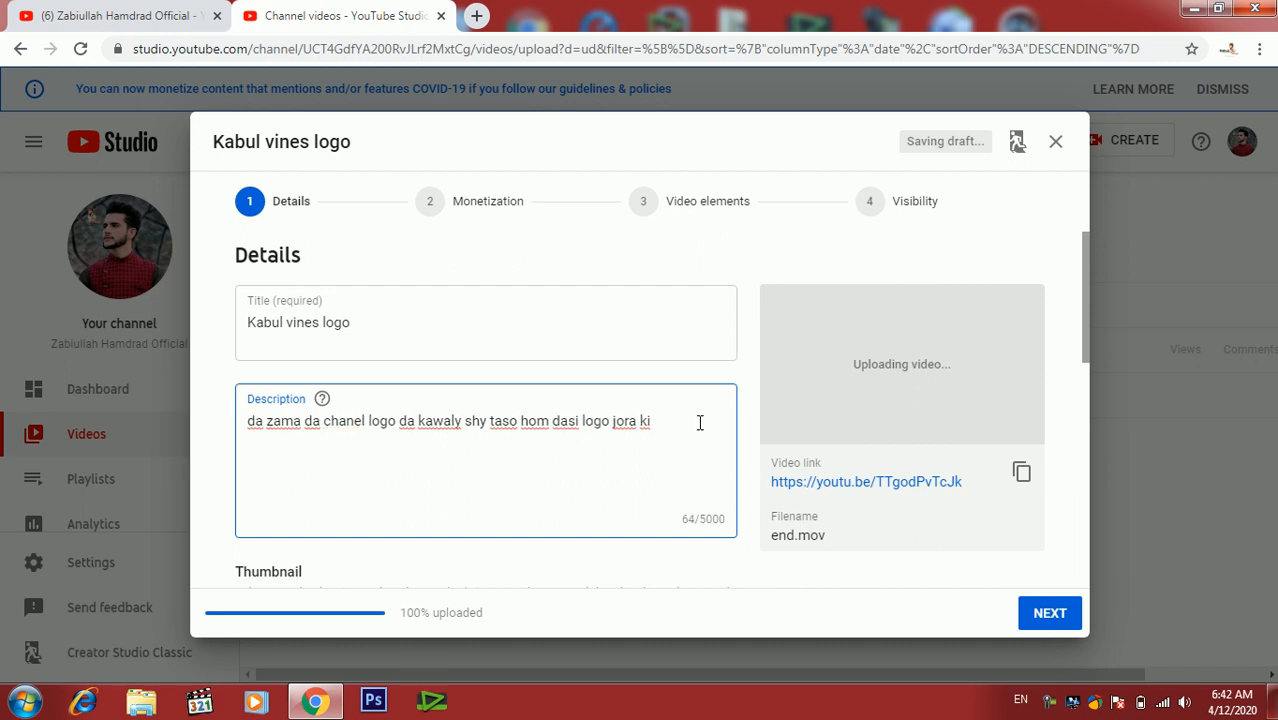
key("BackSpace")
type("ne")
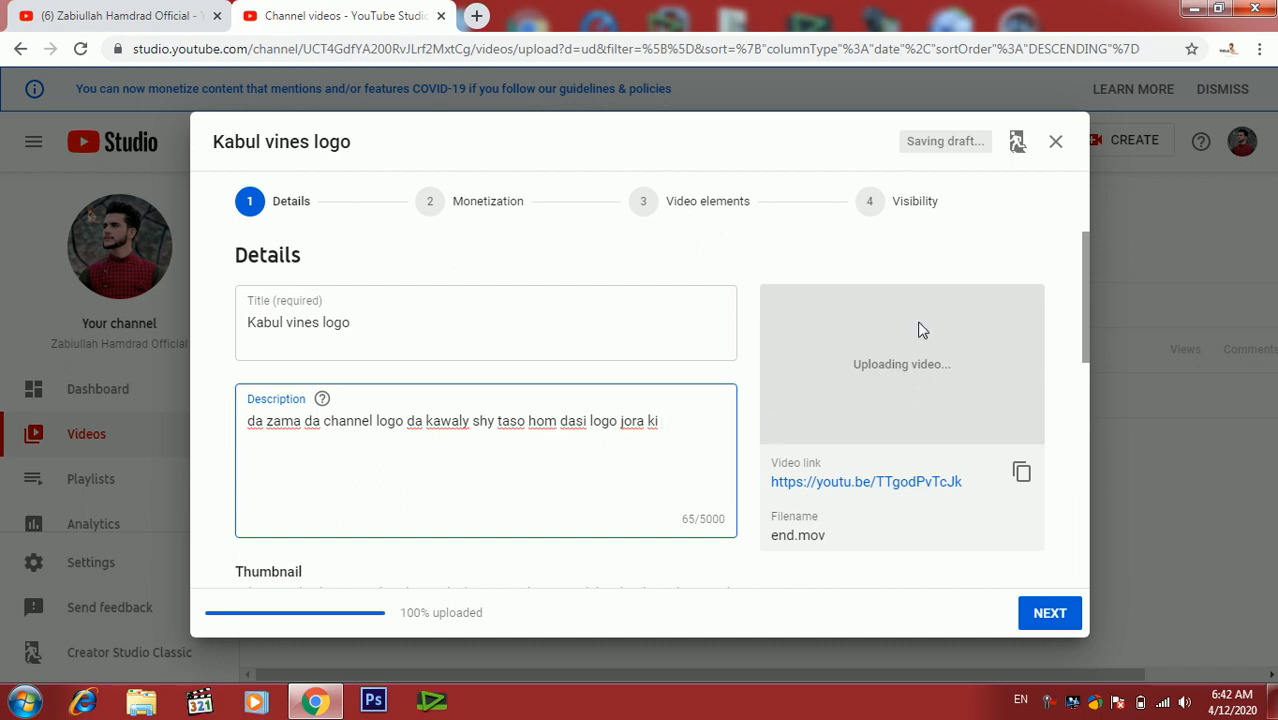
- Add the video to the Pashto Tutorial playlist
left_click_drag(1085, 313, 1082, 416)
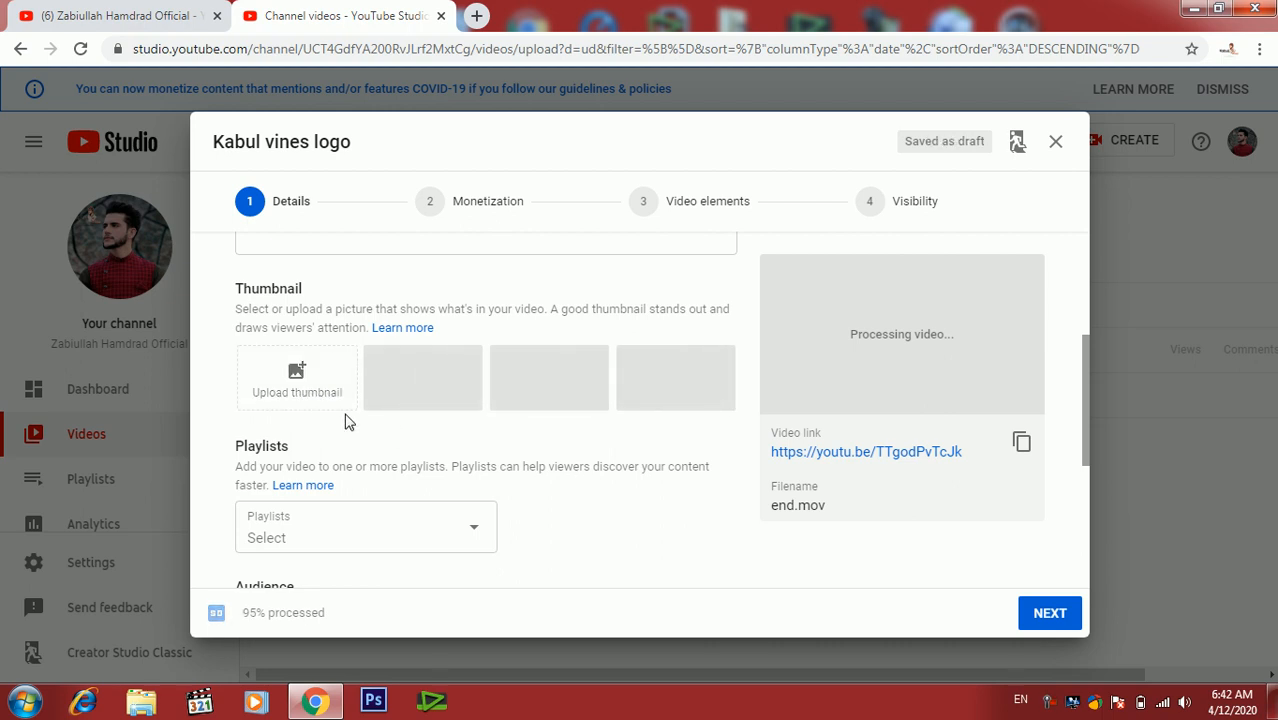
scroll(485, 535, "down", 3)
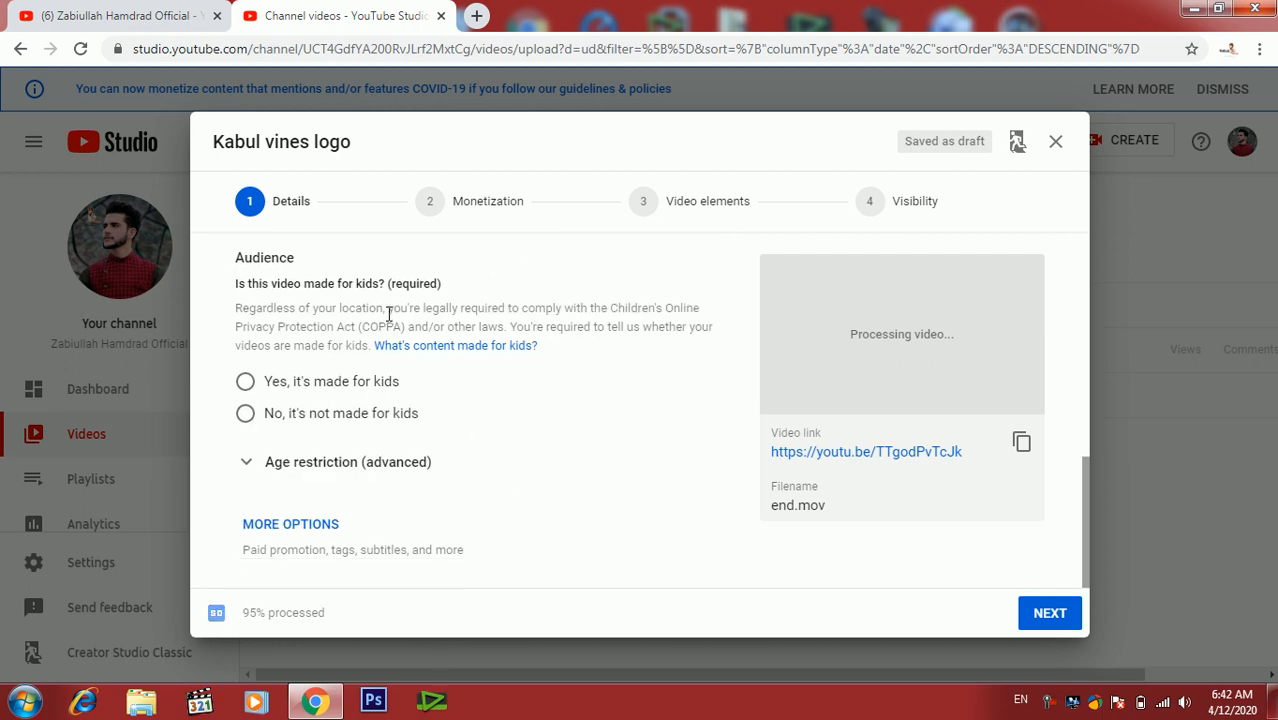
scroll(679, 476, "up", 2)
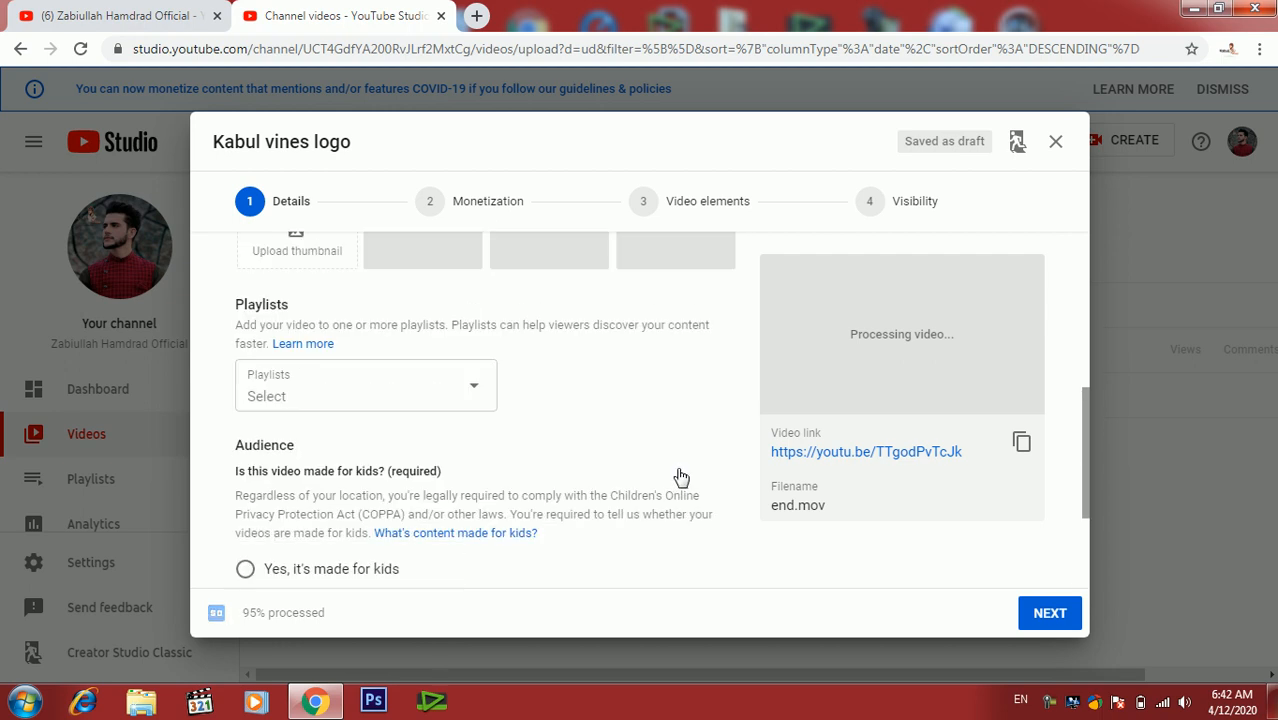
left_click(461, 400)
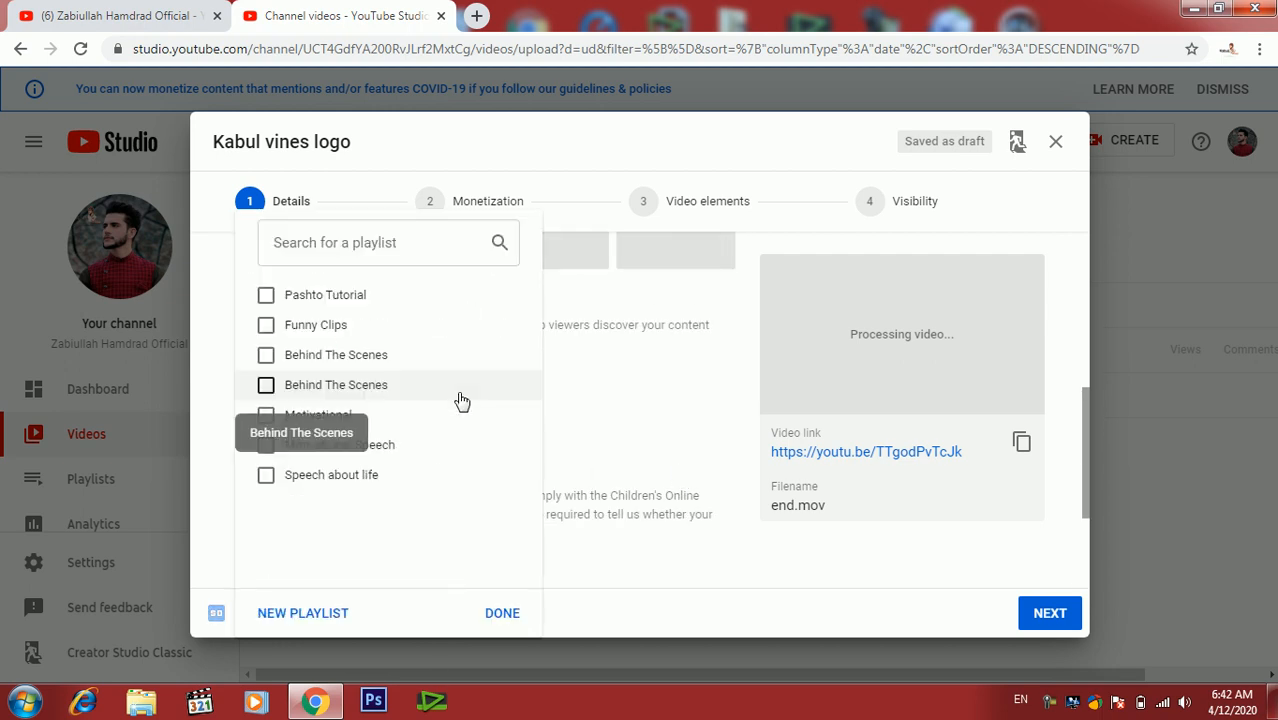
left_click(266, 297)
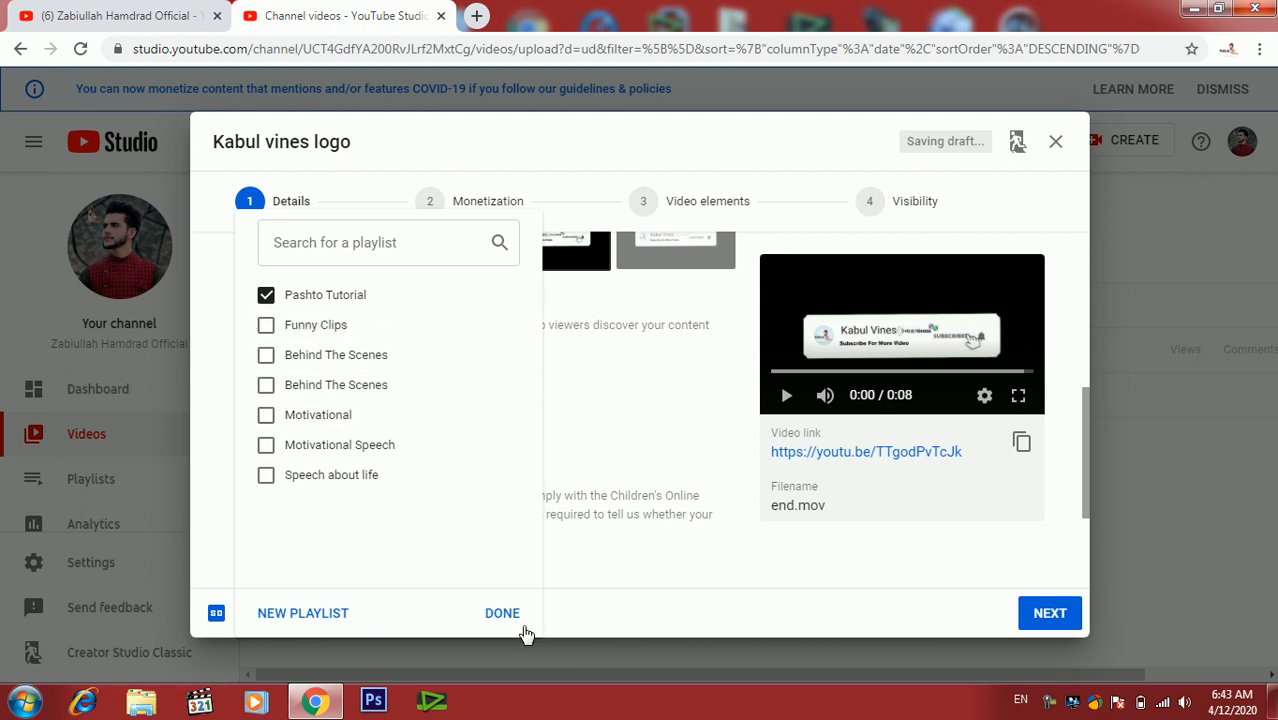
left_click(514, 628)
- Mark the video as not made for kids and expand the age restriction options
scroll(720, 500, "down", 2)
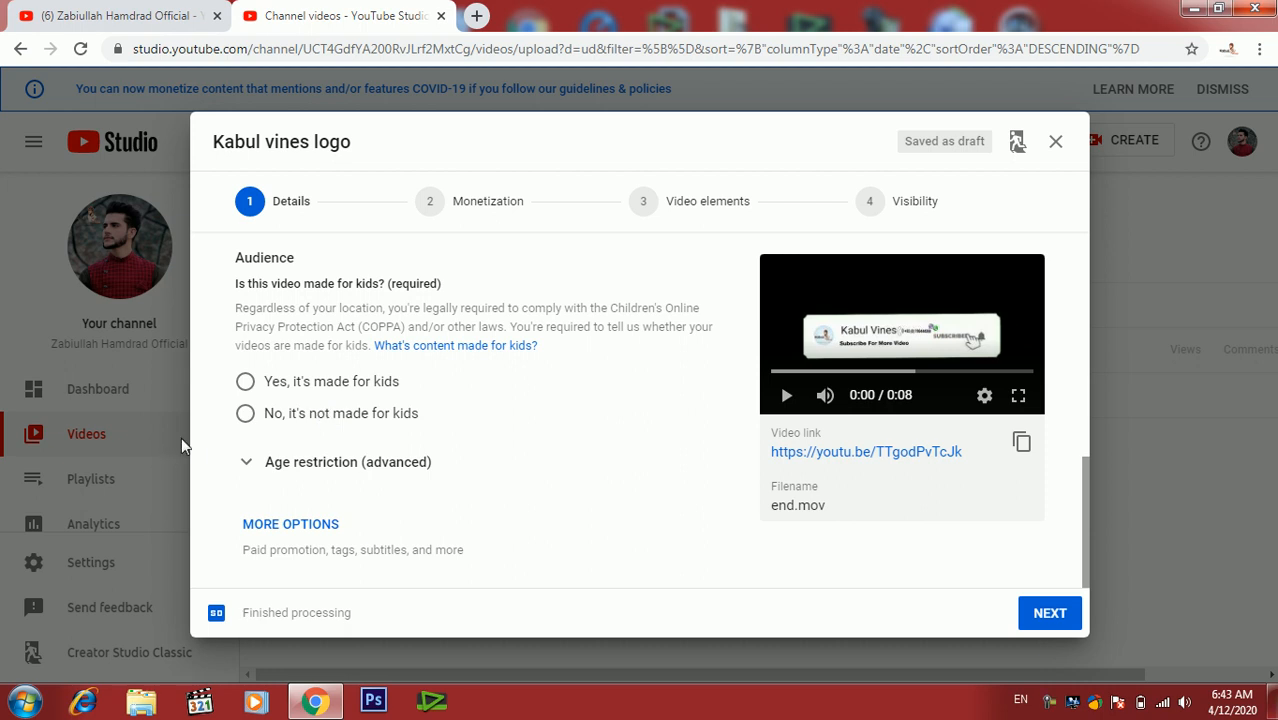
left_click(245, 413)
left_click(298, 470)
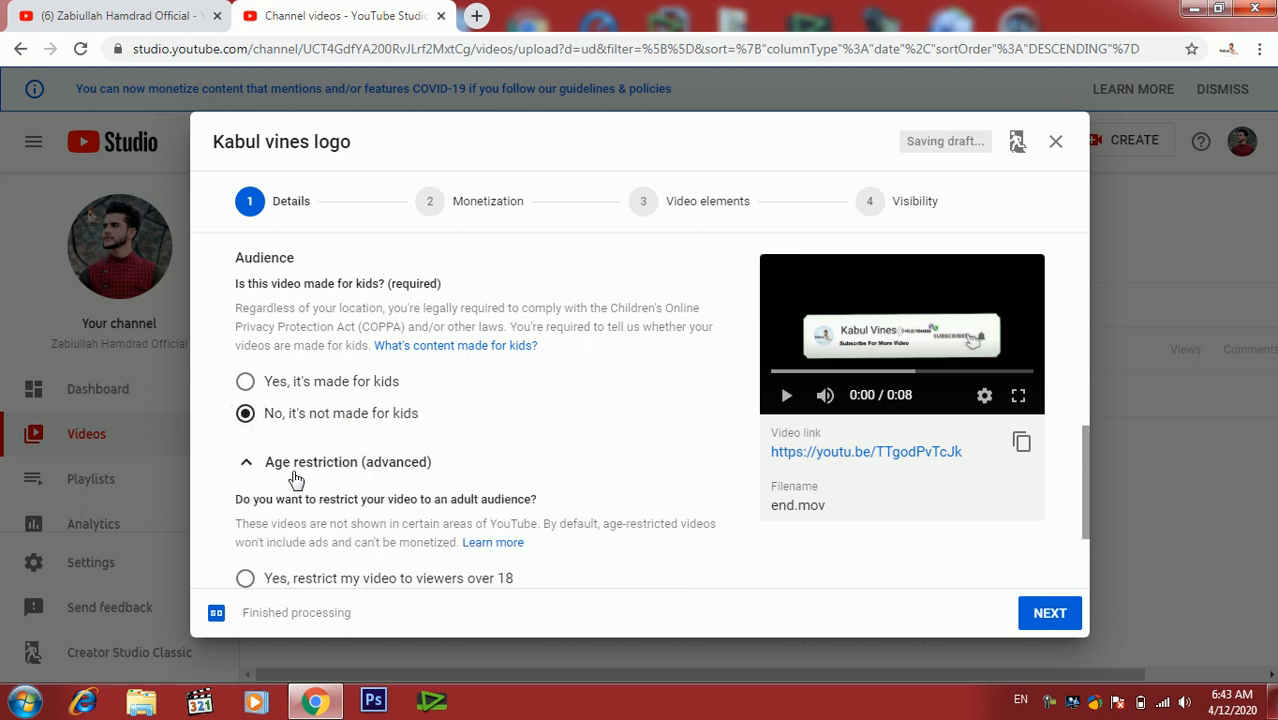
- Open the additional options below the age restriction settings
scroll(497, 484, "down", 1)
scroll(497, 484, "down", 1)
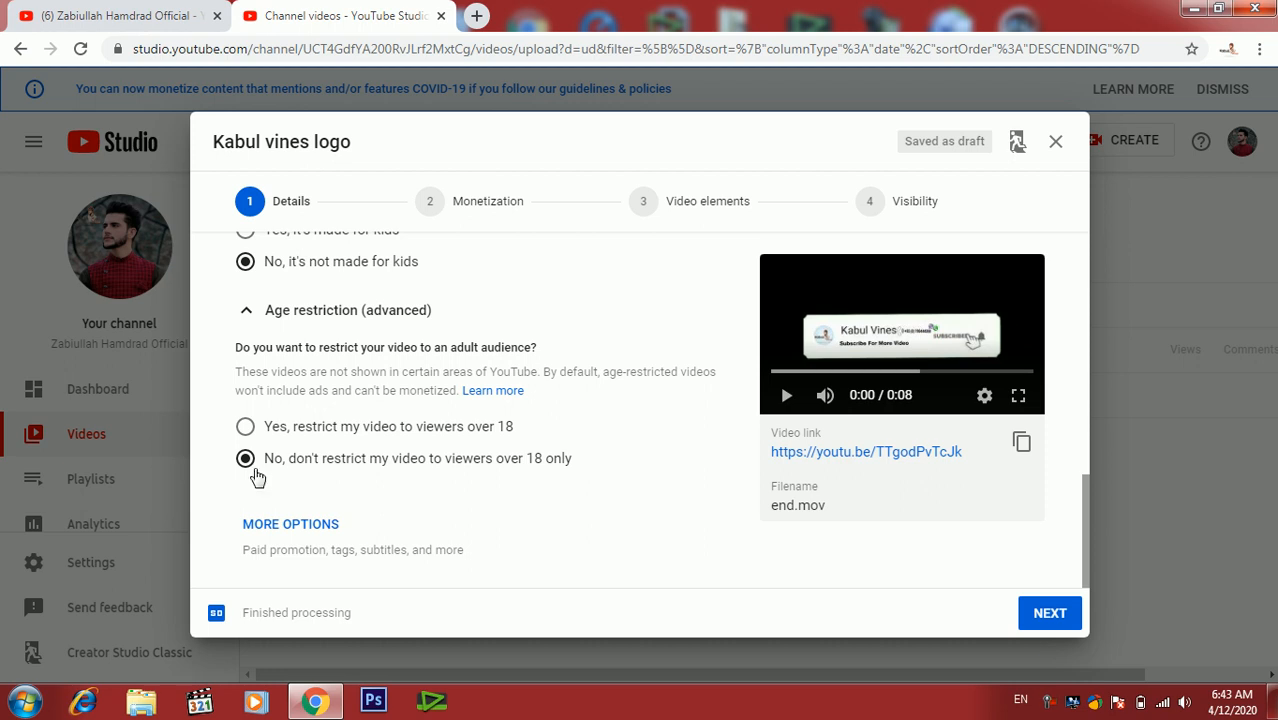
left_click(300, 525)
- Add the tags vines, kabul vines and pashto to the video
scroll(298, 523, "down", 1)
scroll(298, 523, "down", 3)
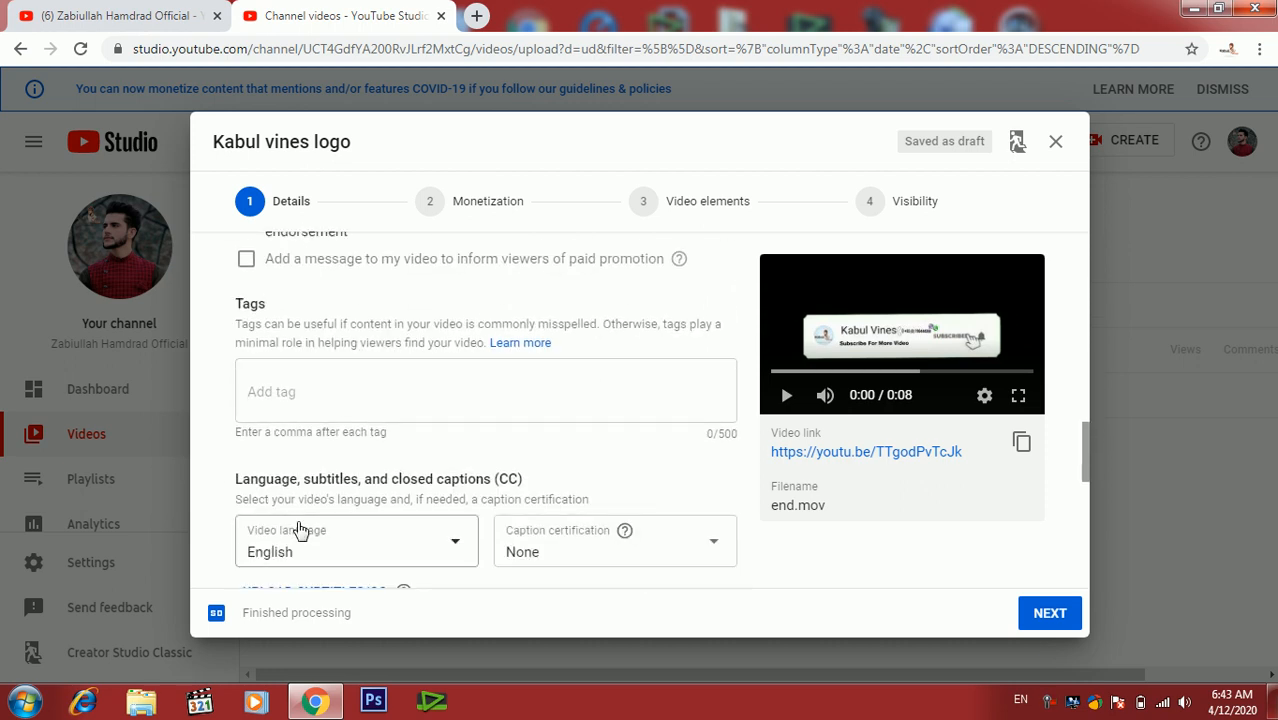
left_click(295, 391)
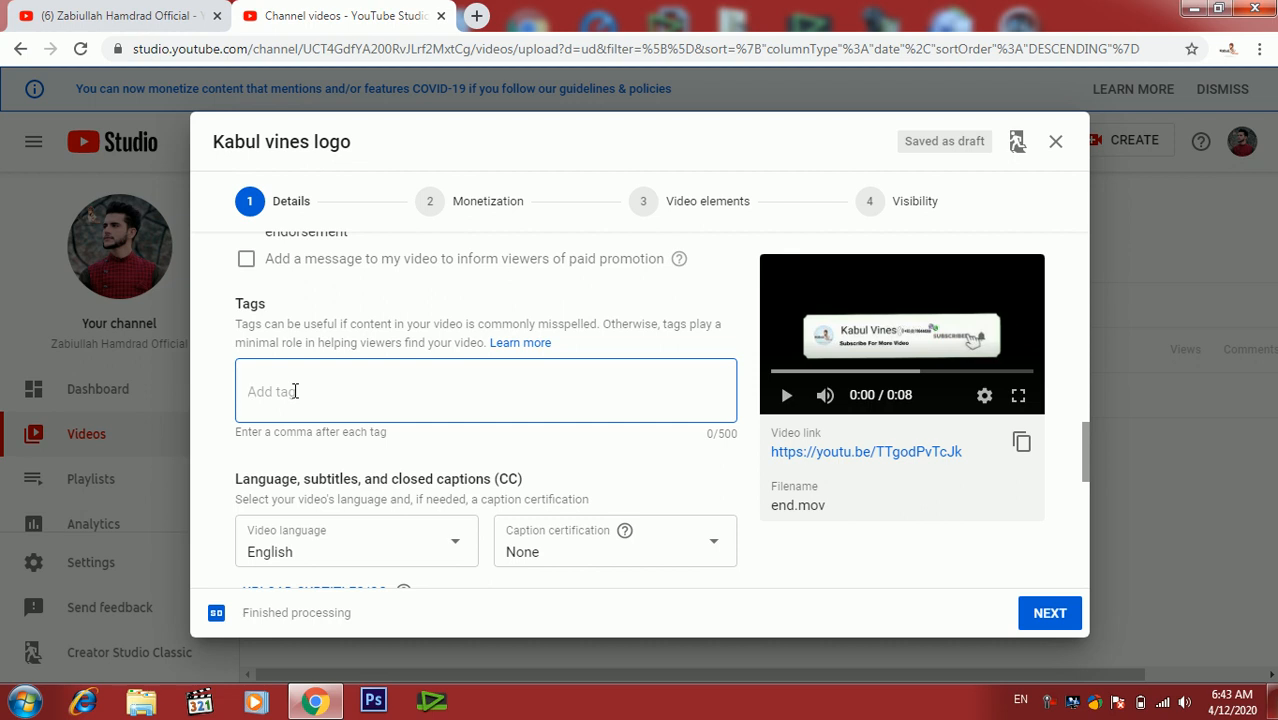
type("vines,kabul vines")
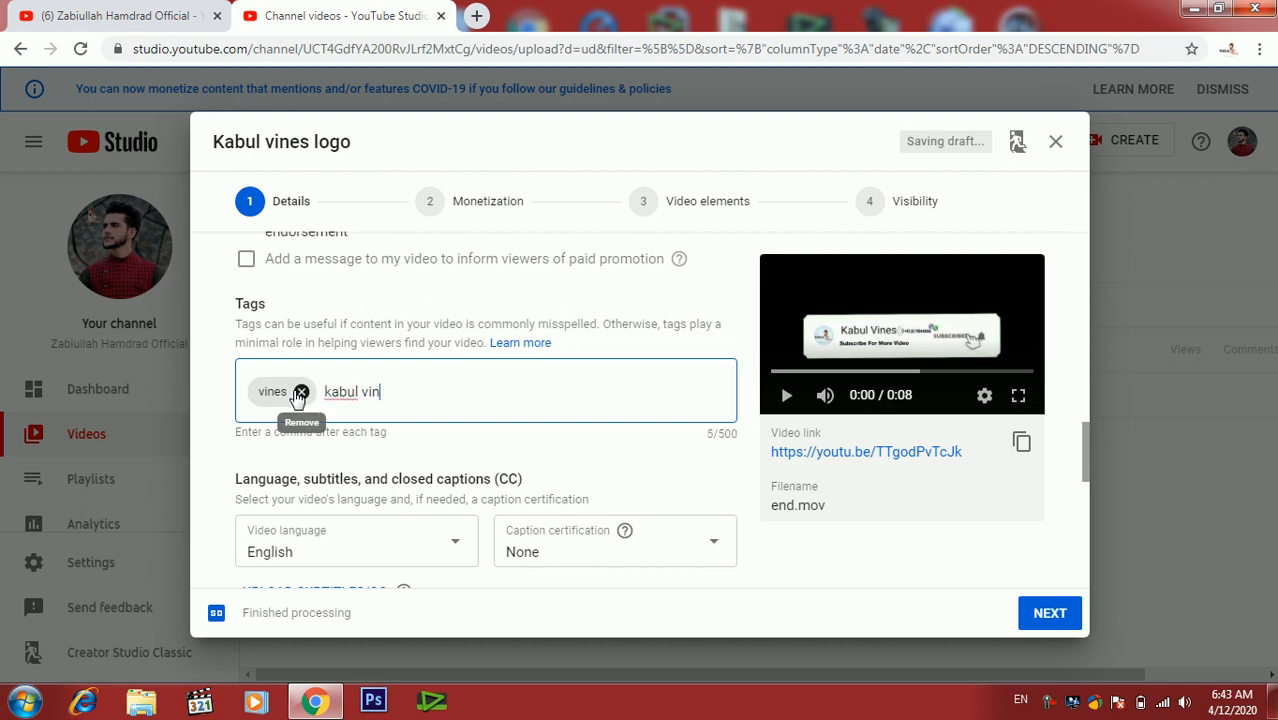
type(",")
type("pashto,")
type("pash")
type("to tu")
type("tor")
type("il")
- Add the tags pashto tutoril, pashto vines and logo
key("comma")
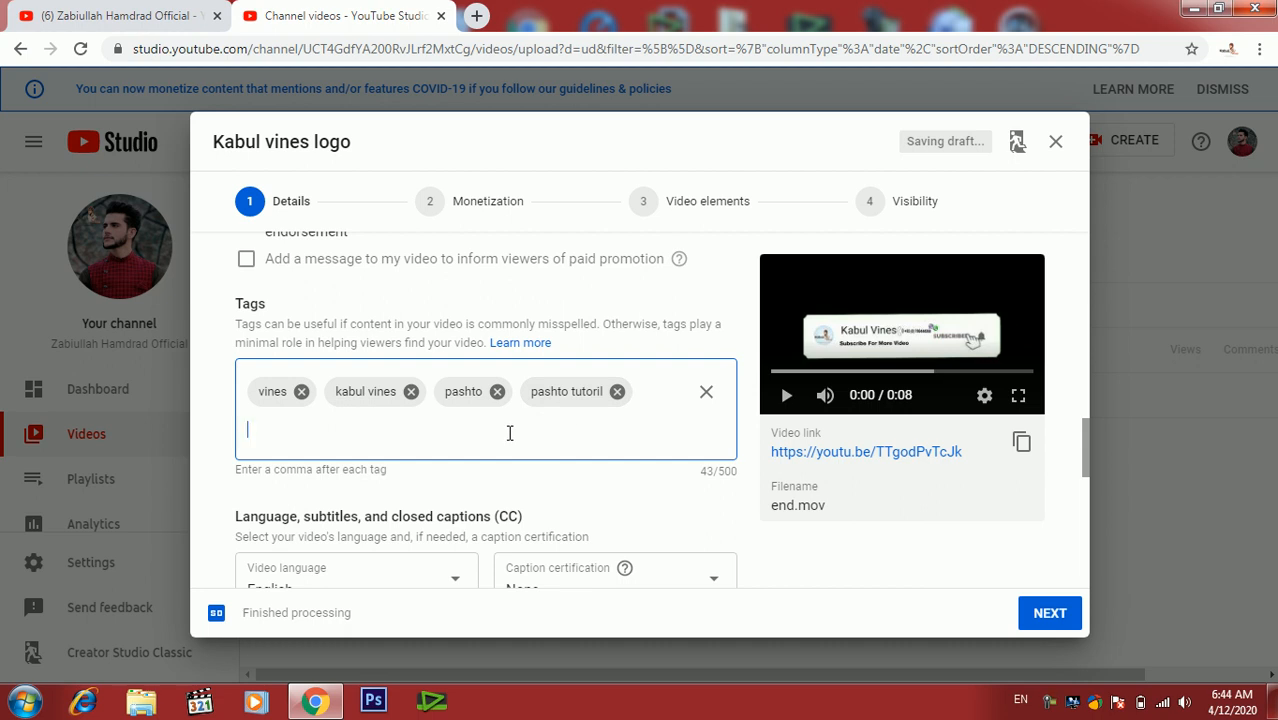
type("pashto vines,logo")
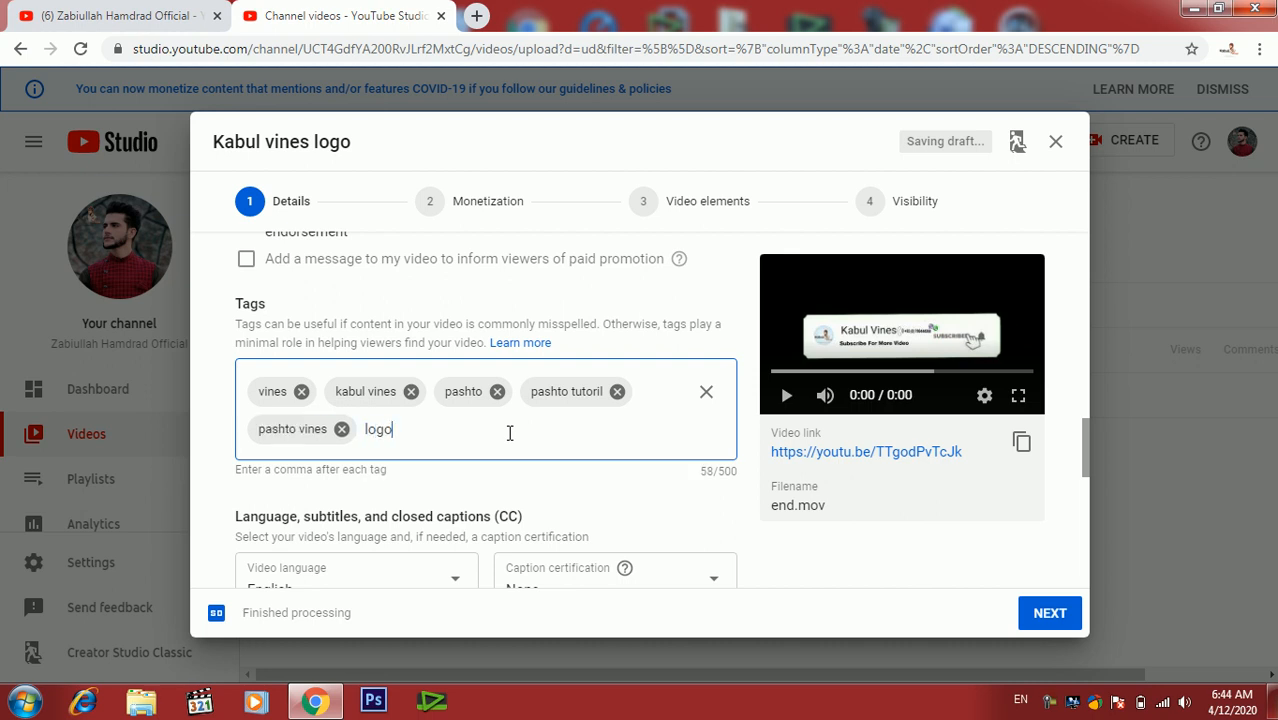
type(",")
- Set the video language to Pashto
scroll(509, 435, "down", 2)
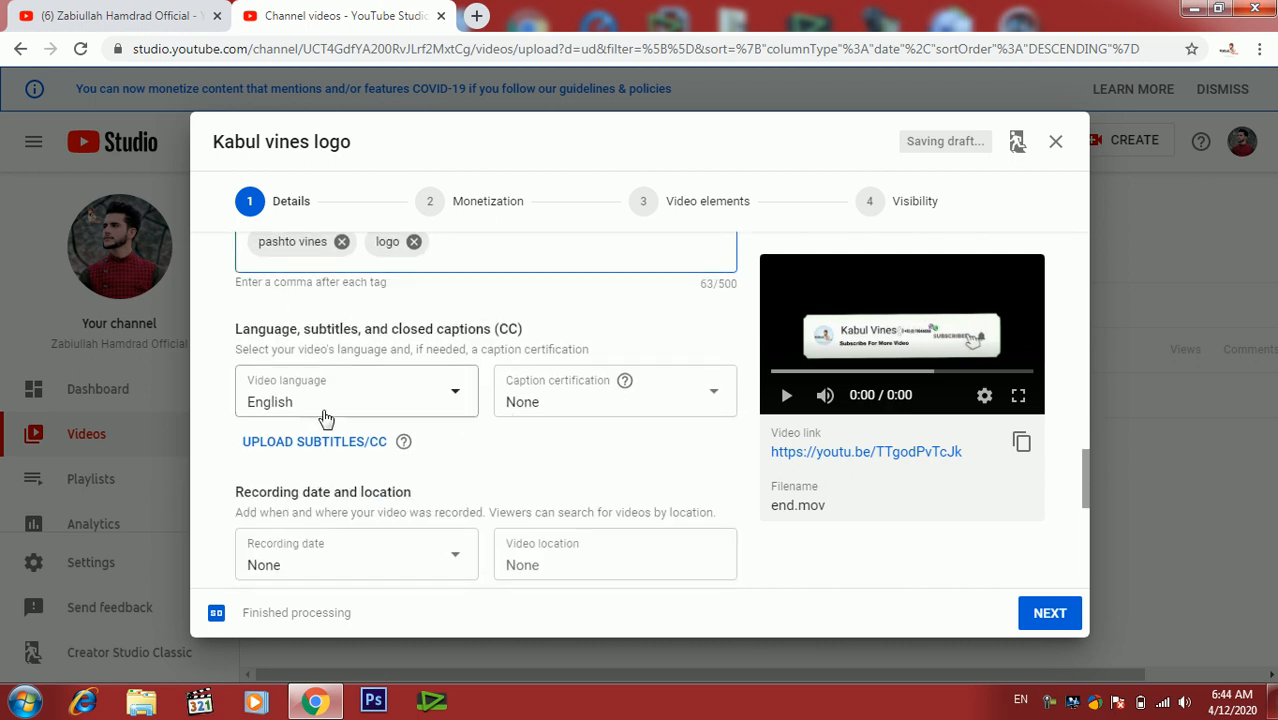
left_click(433, 400)
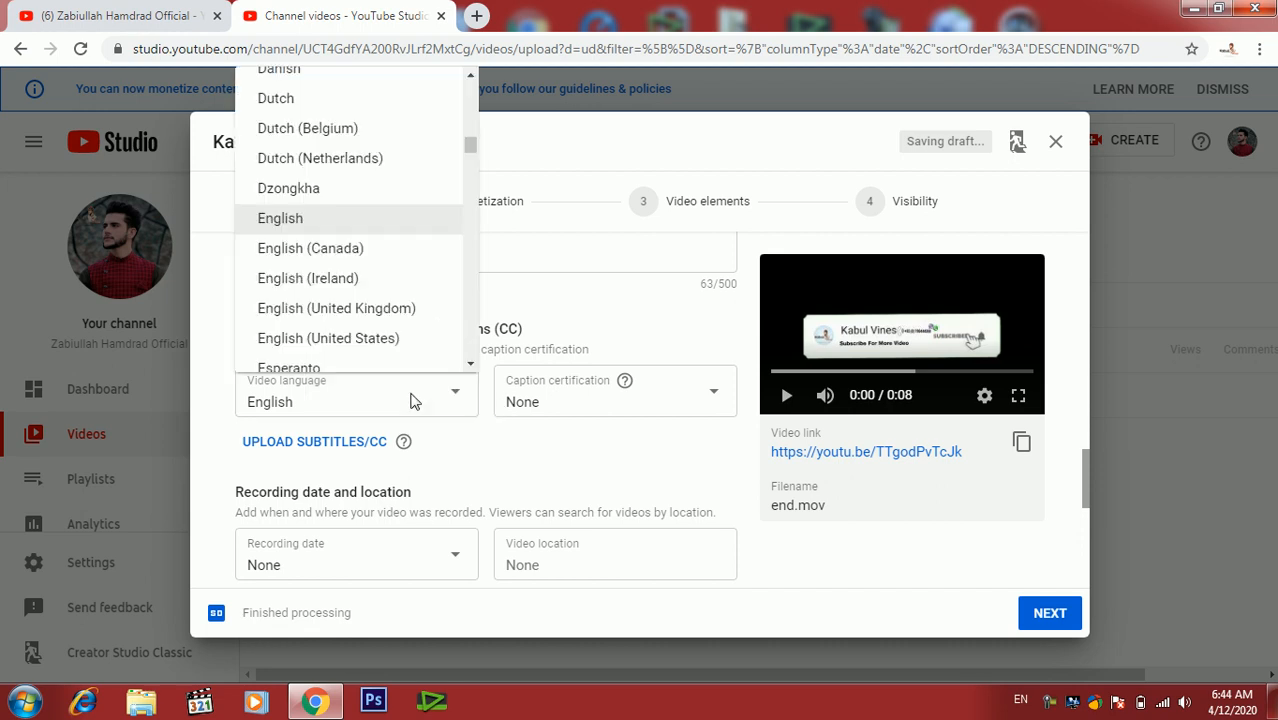
scroll(476, 285, "down", 10)
mouse_move(476, 285)
left_mouse_down()
mouse_move(473, 332)
mouse_move(473, 260)
mouse_move(473, 330)
mouse_move(471, 275)
left_mouse_up()
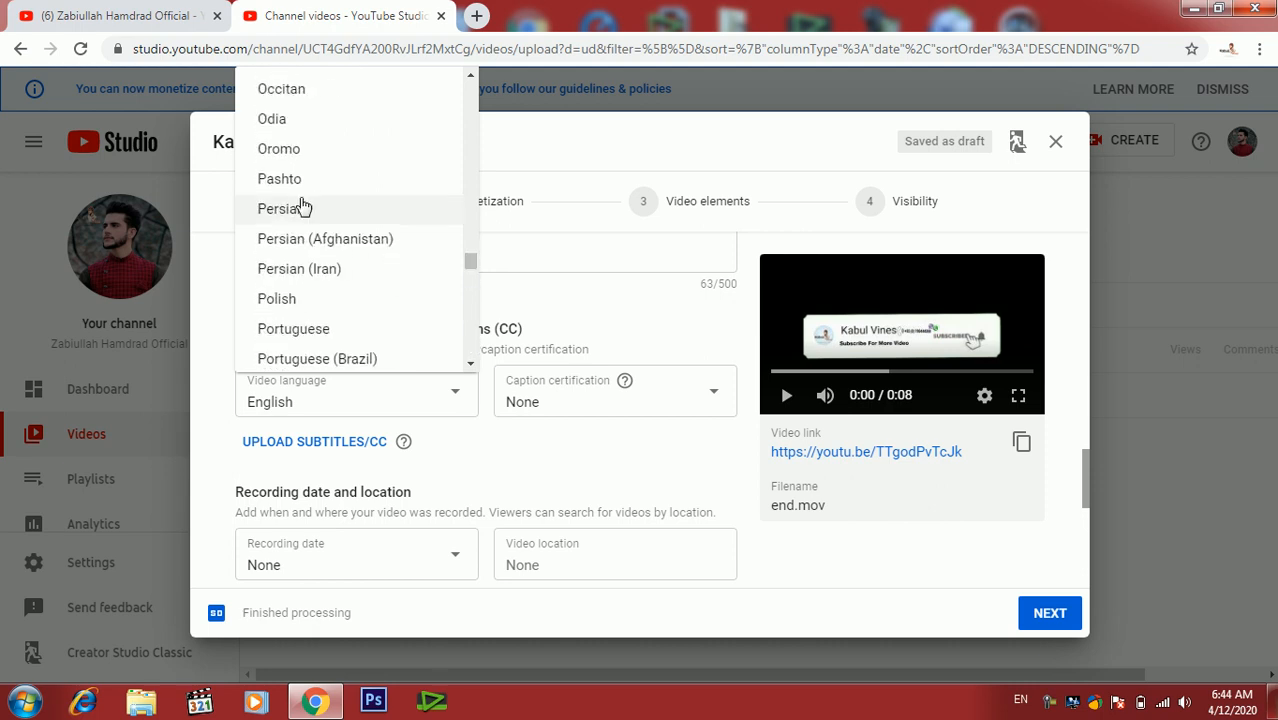
left_click(337, 180)
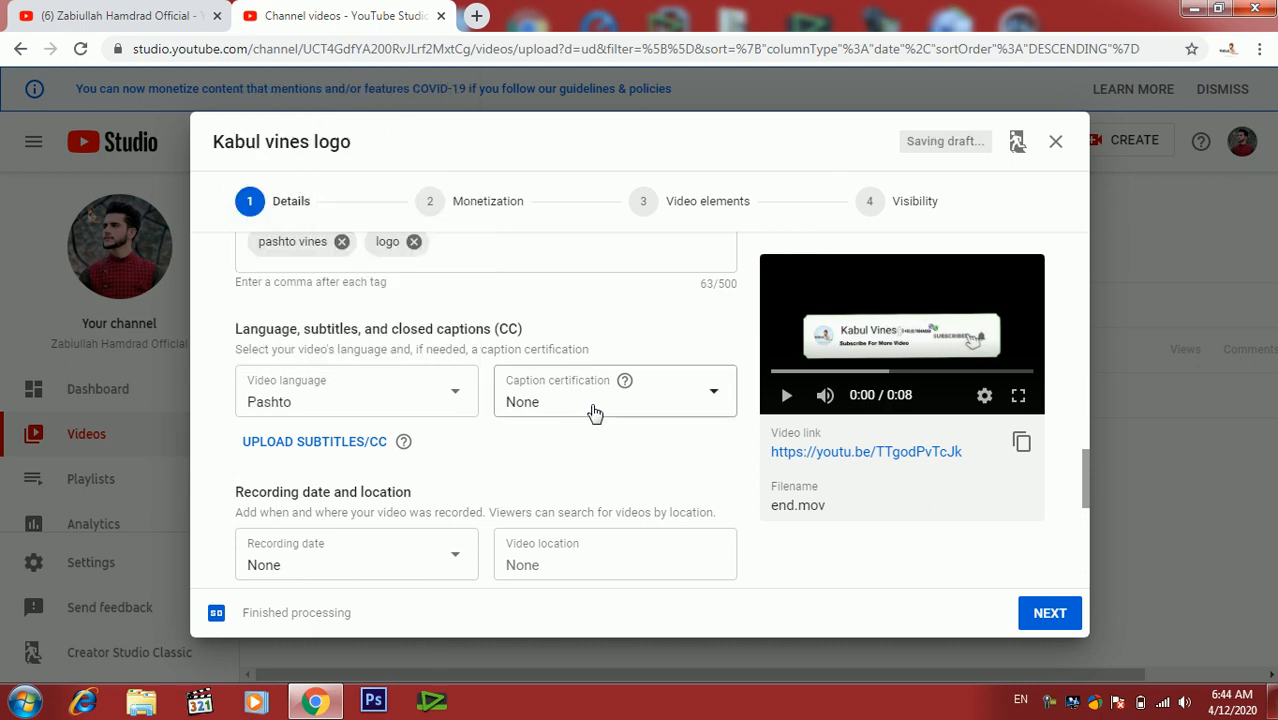
- Set the recording date to Apr 12, 2020
scroll(619, 453, "down", 1)
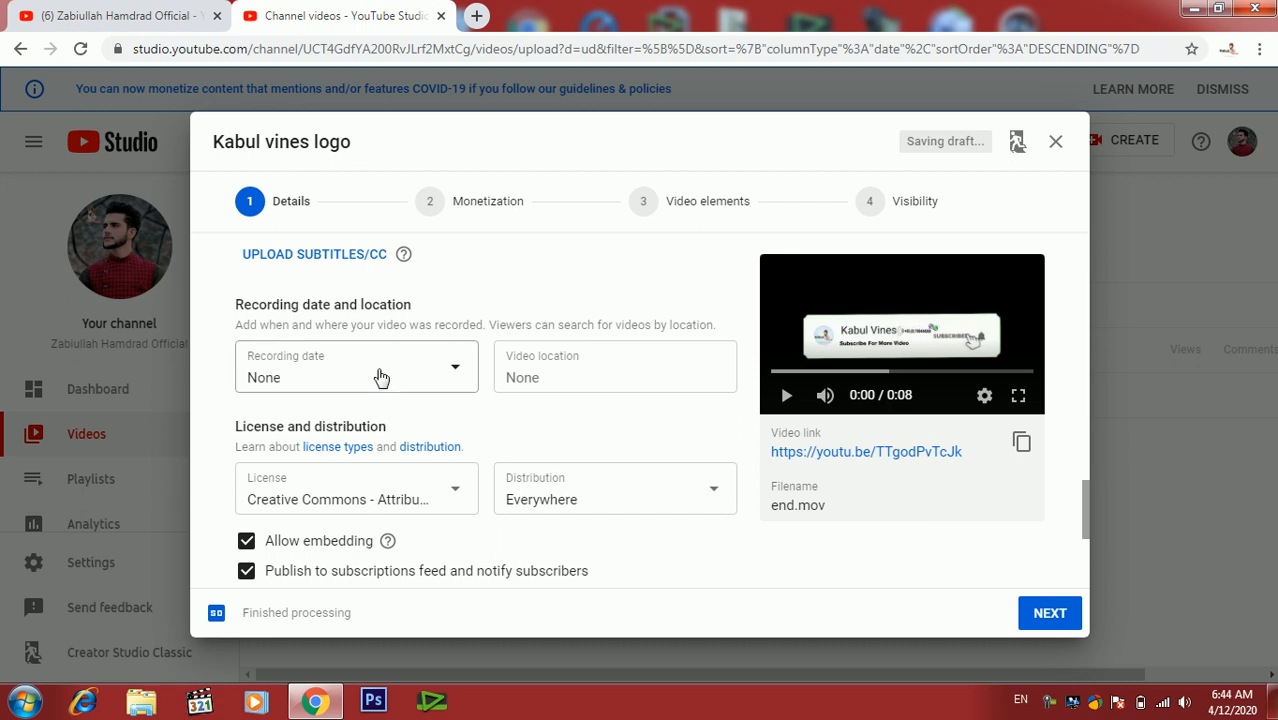
left_click(432, 375)
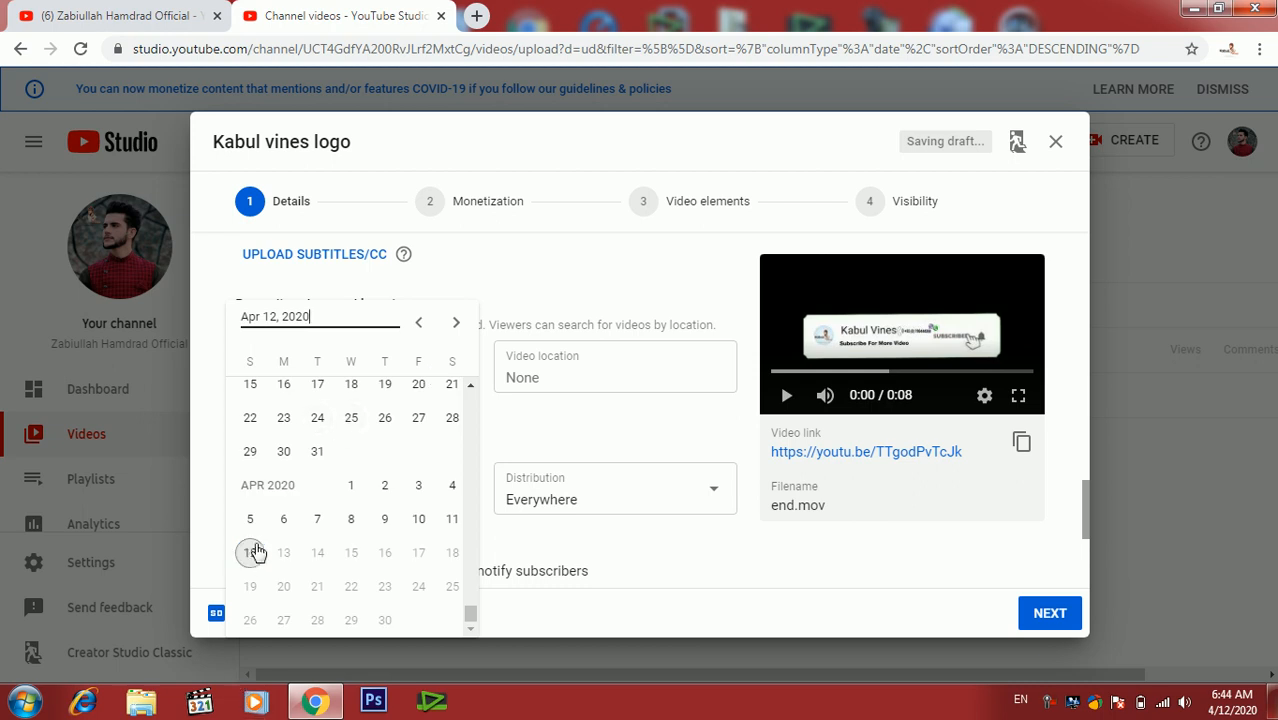
left_click(253, 560)
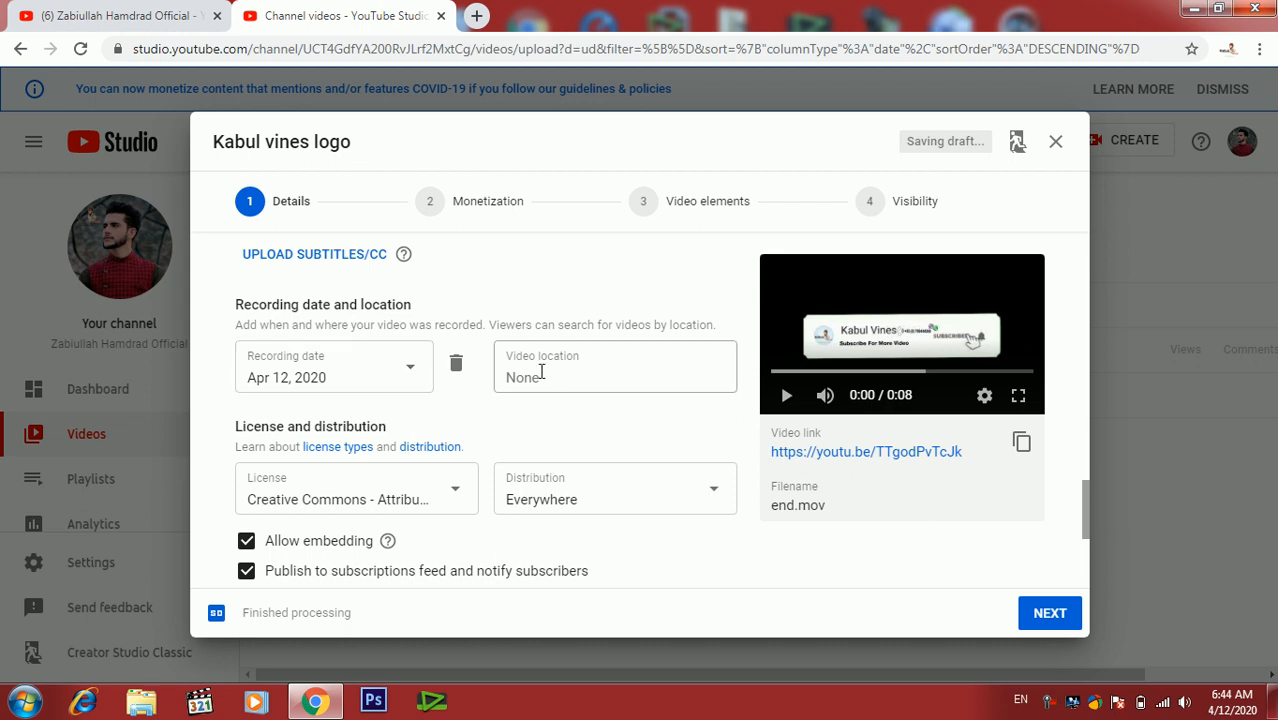
- Try to set the video location to afghanistan
left_click(578, 376)
type("afghanistan")
key("Return")
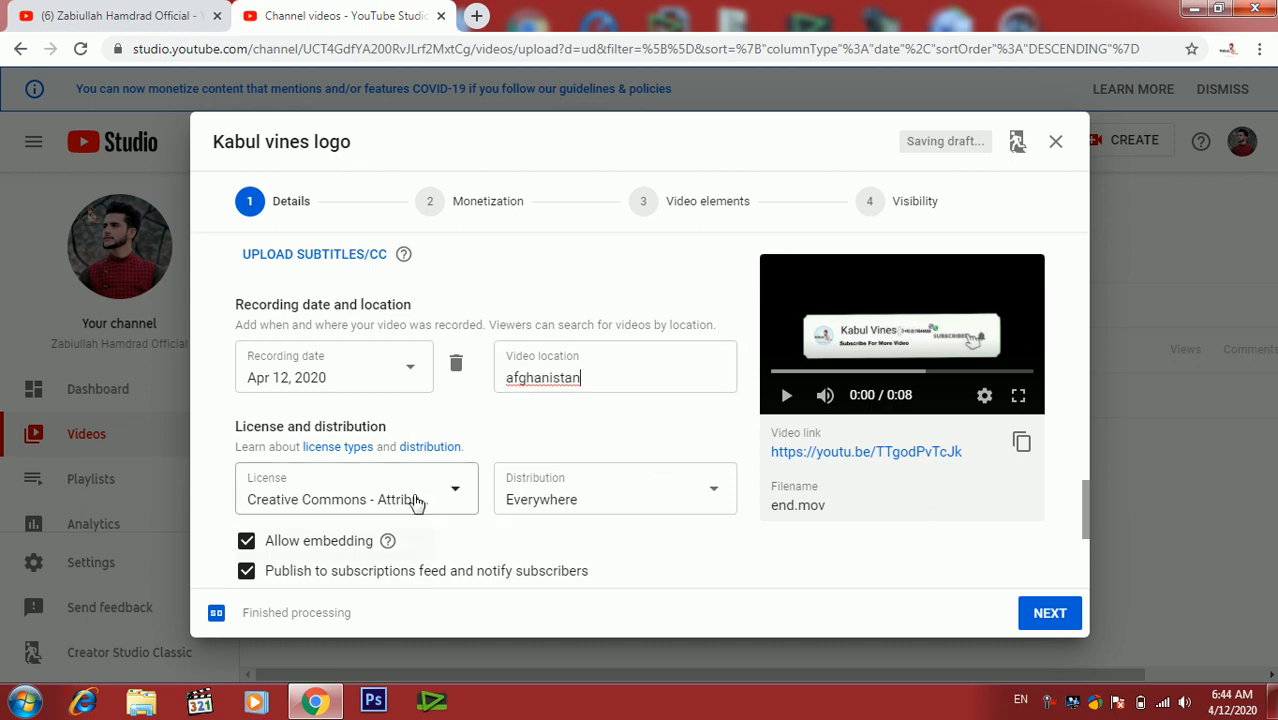
left_click(537, 512)
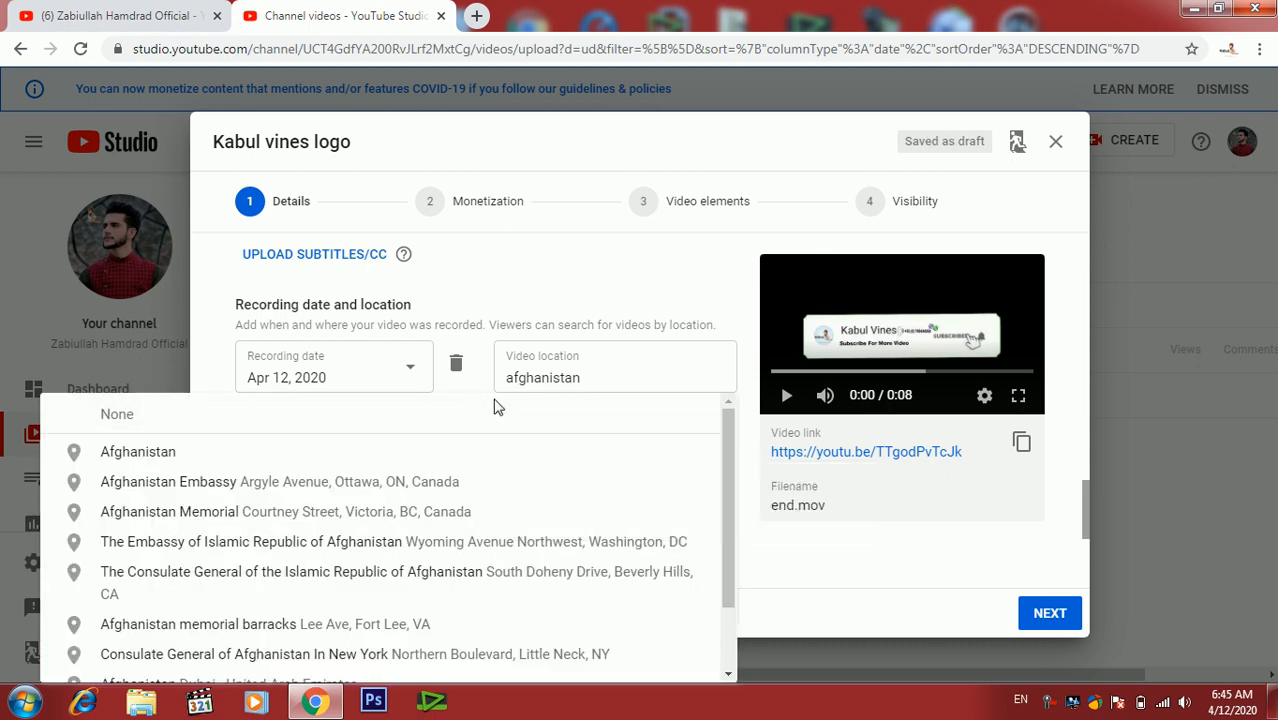
left_click(764, 567)
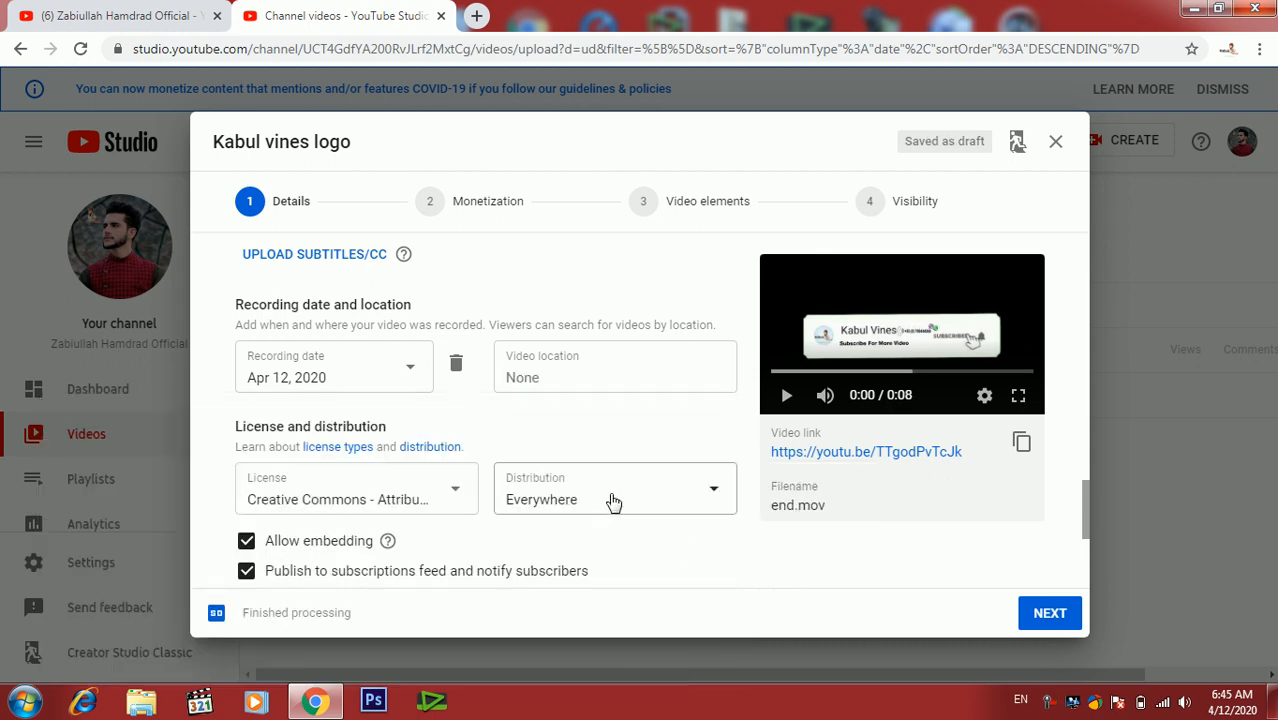
- Set the distribution to Everywhere and the license to Standard YouTube License
left_click(544, 499)
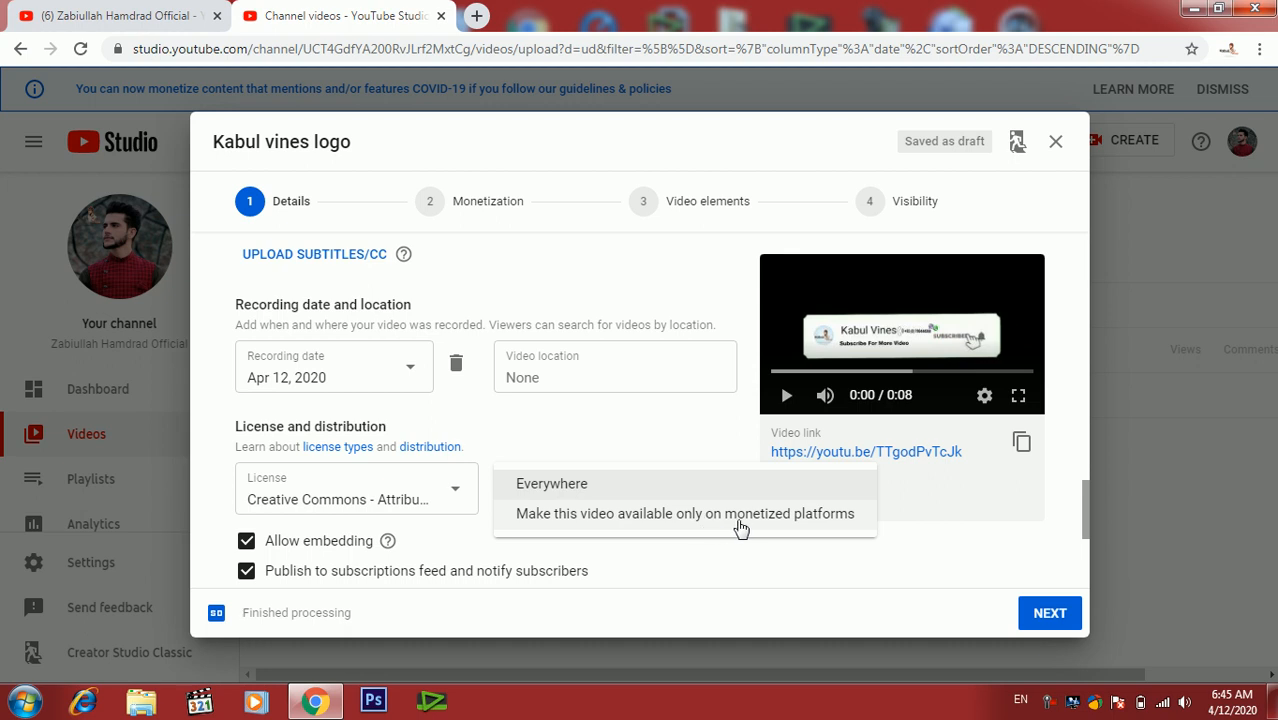
left_click(580, 484)
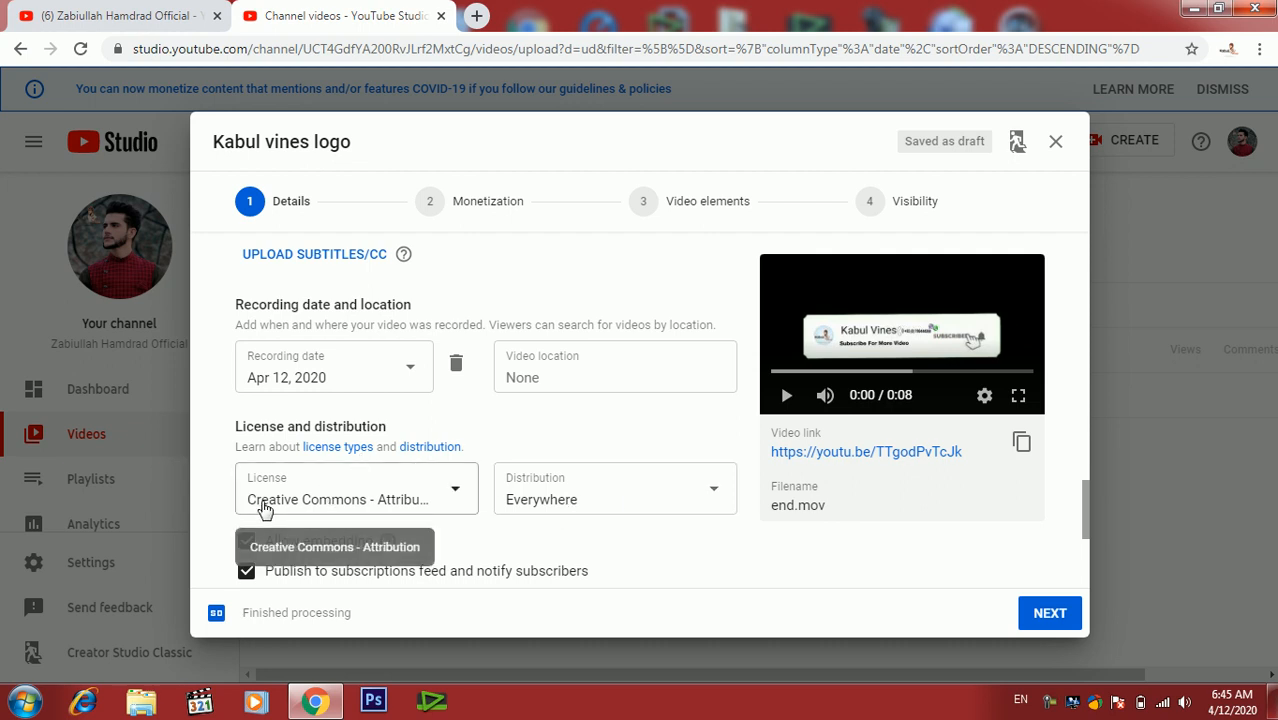
left_click(432, 494)
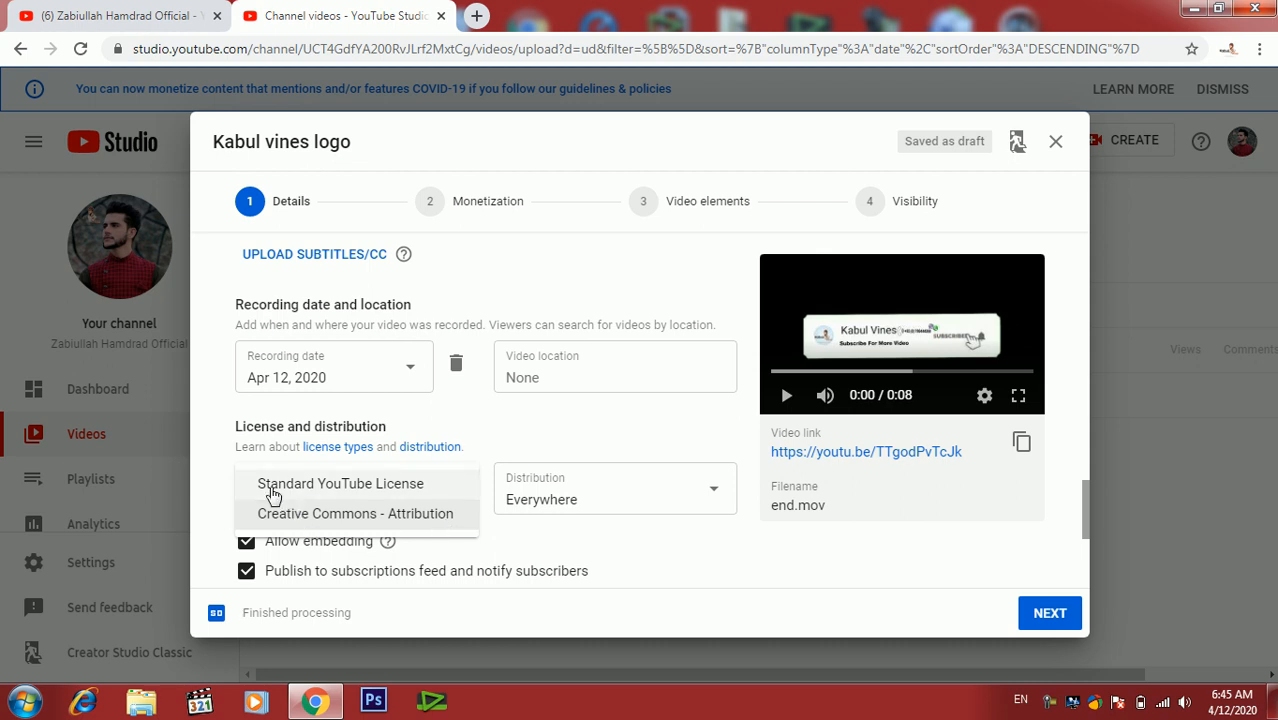
left_click(406, 489)
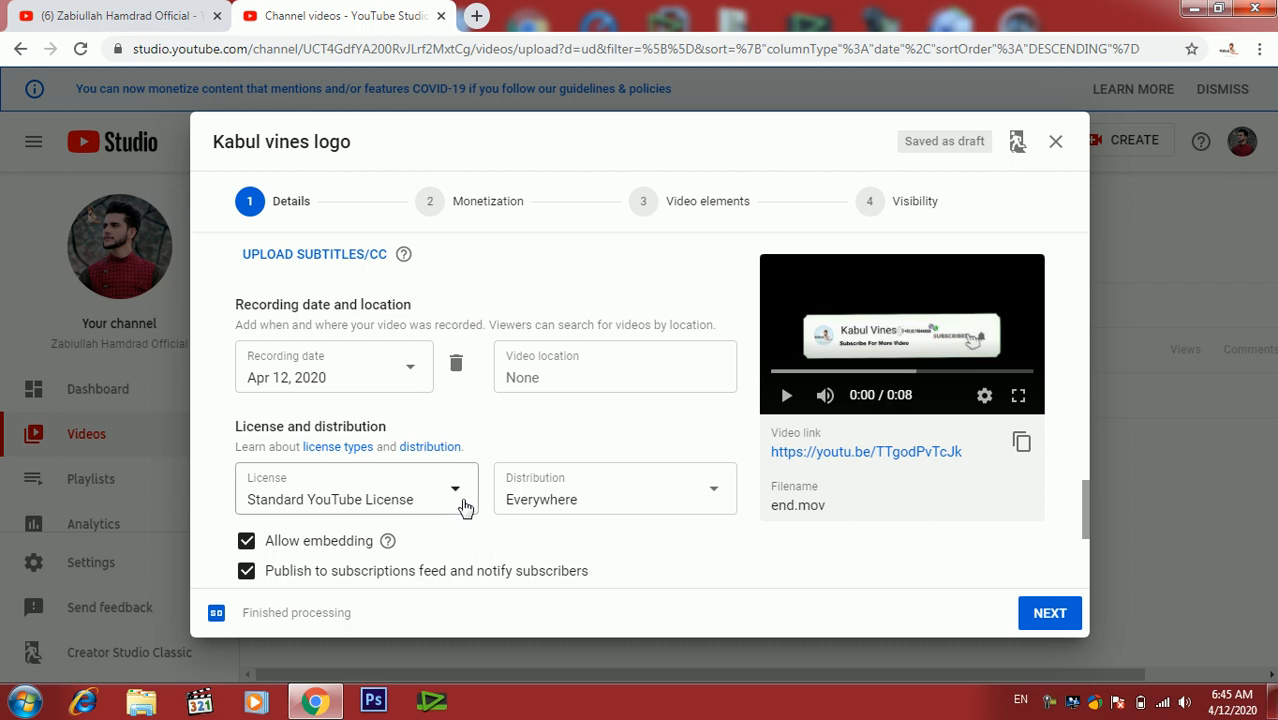
left_click(446, 507)
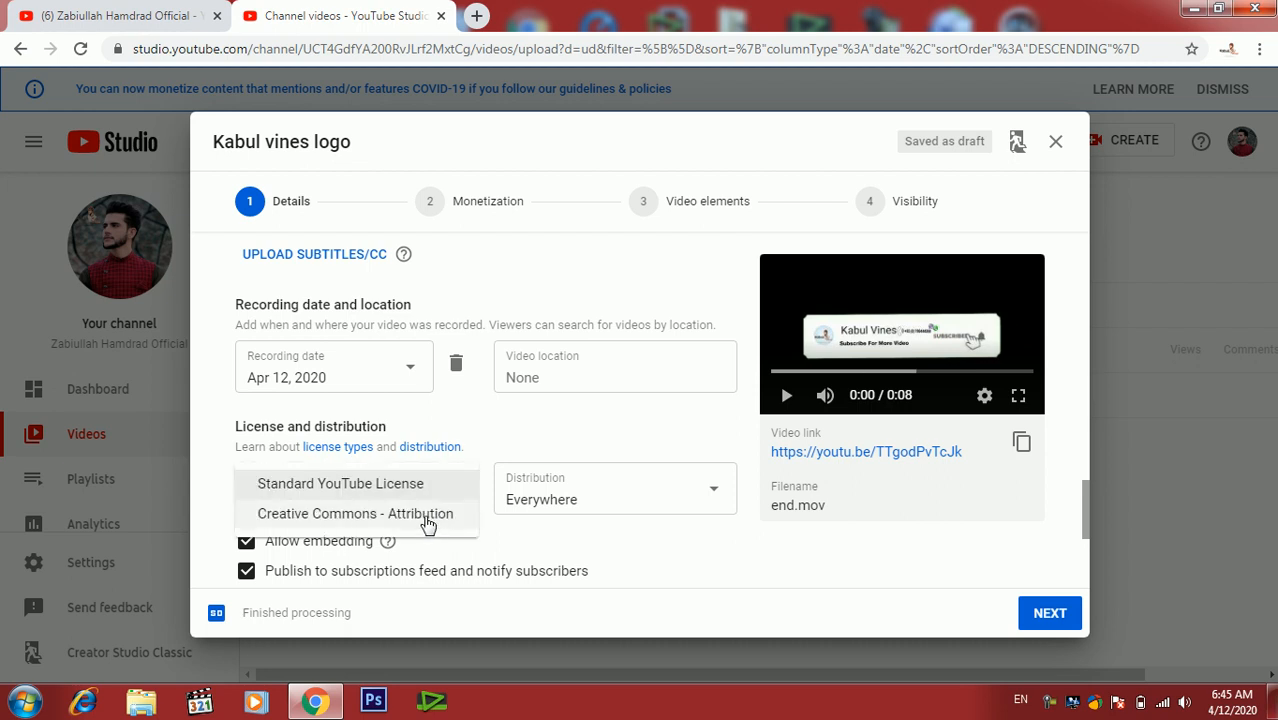
left_click(428, 520)
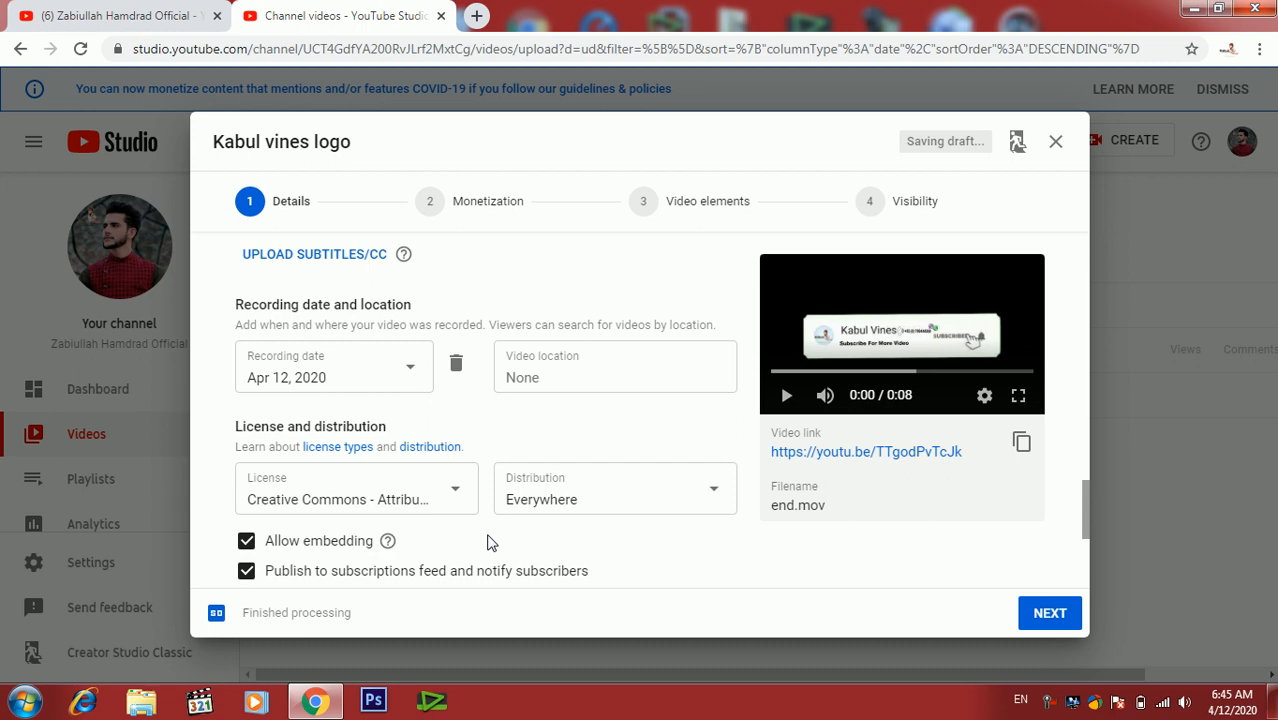
left_click(458, 489)
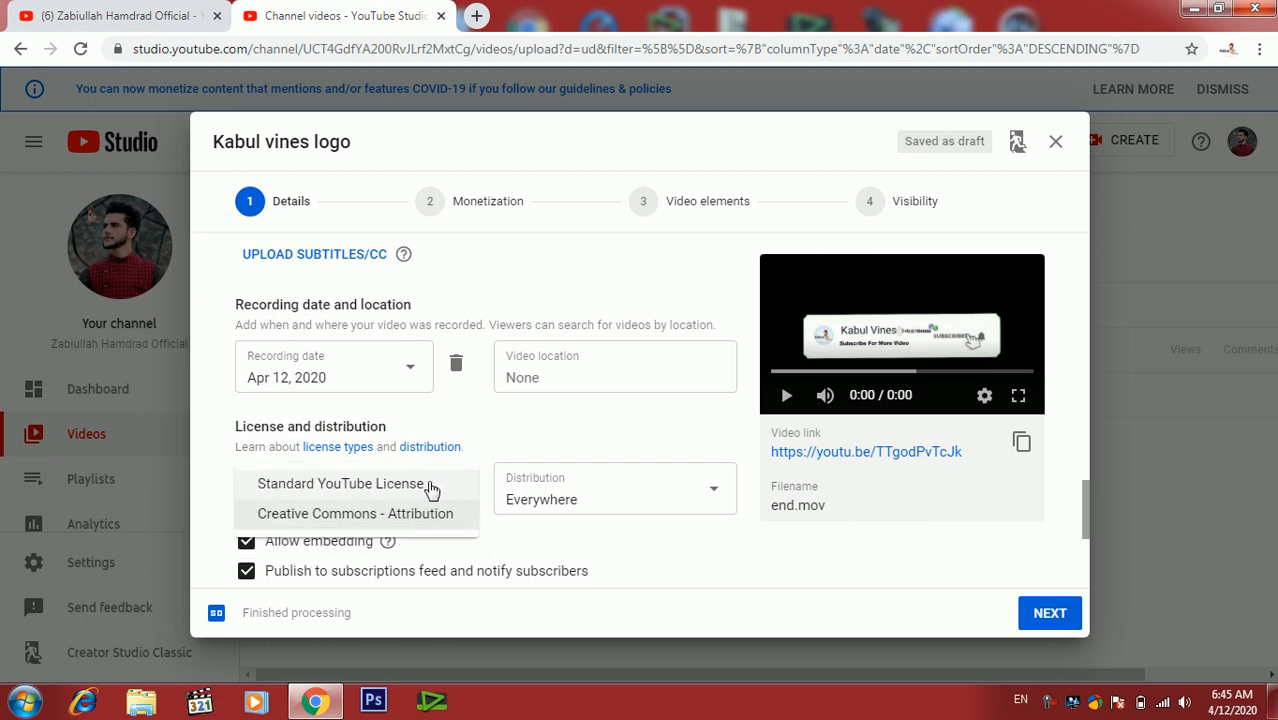
left_click(446, 487)
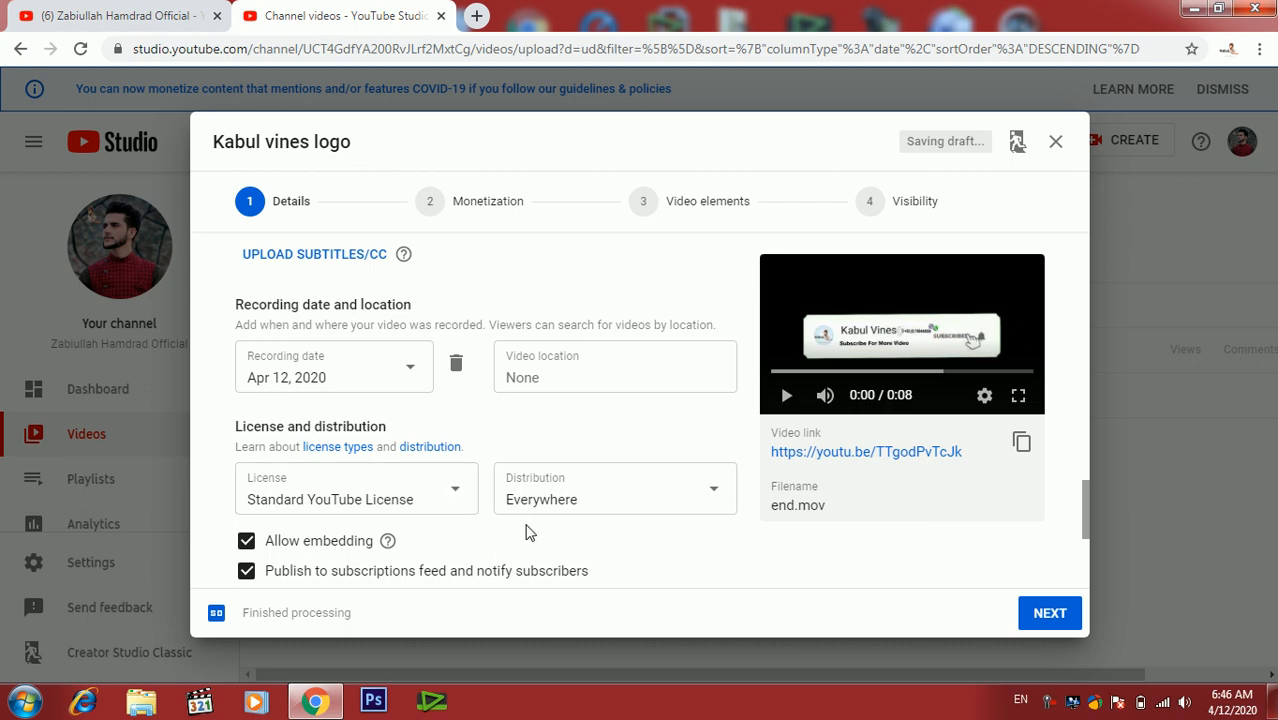
- Set the video category to Science & Technology
scroll(530, 533, "down", 2)
scroll(530, 533, "down", 1)
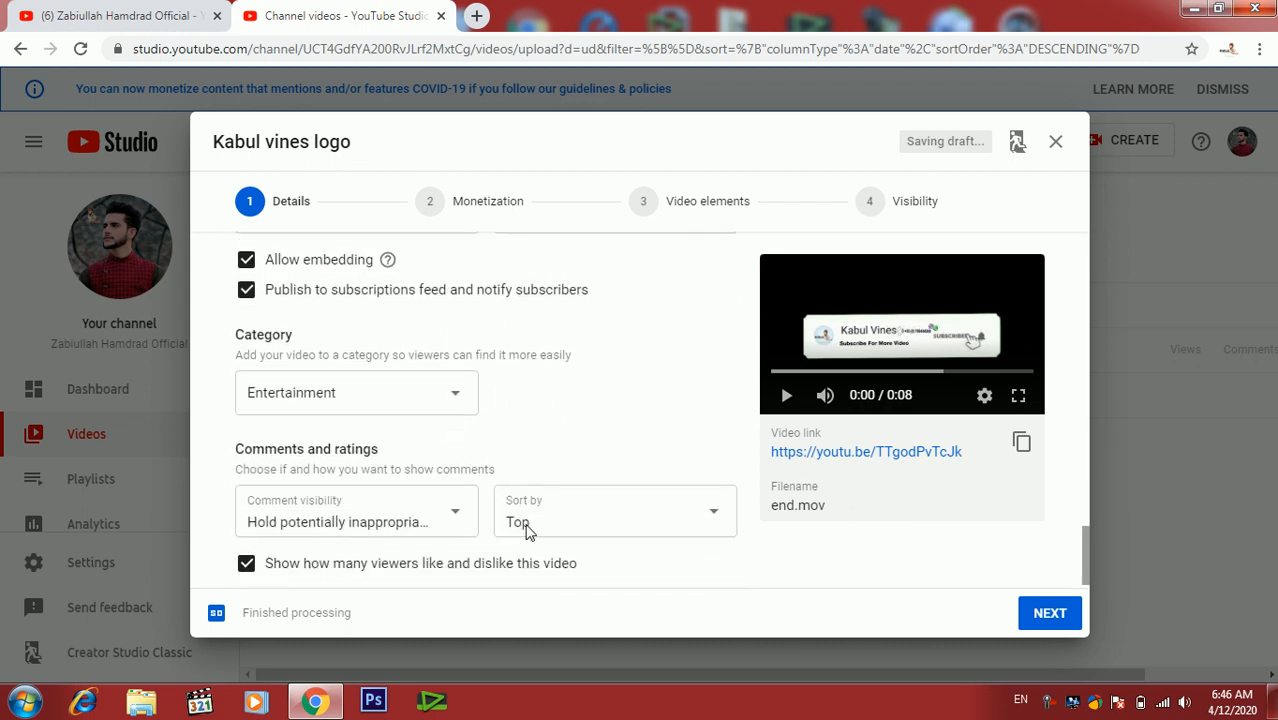
left_click(419, 391)
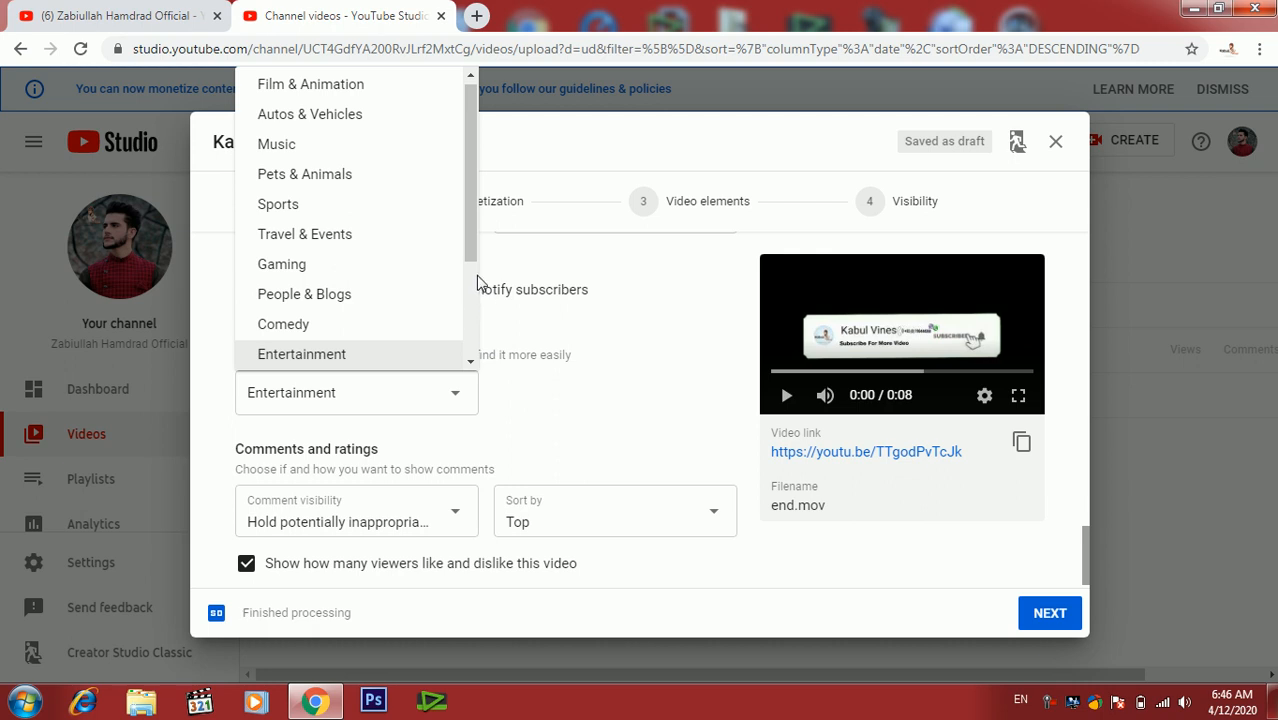
left_click_drag(470, 258, 470, 352)
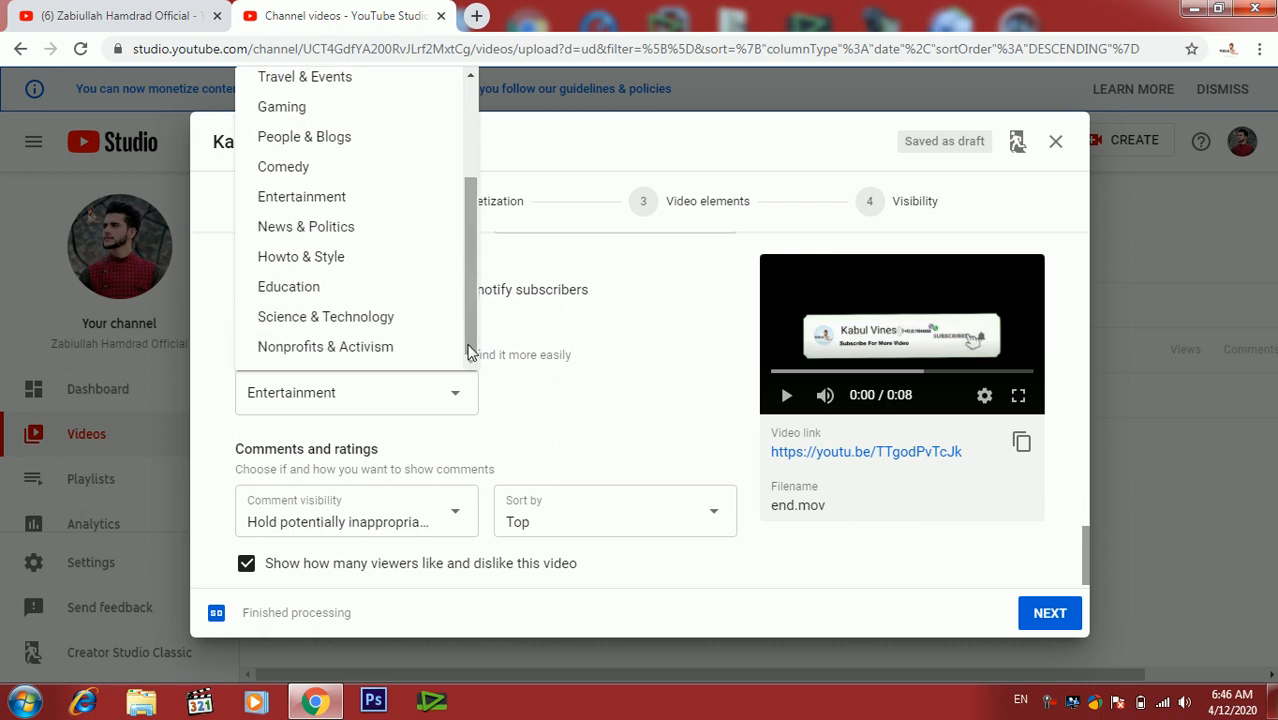
left_click(358, 318)
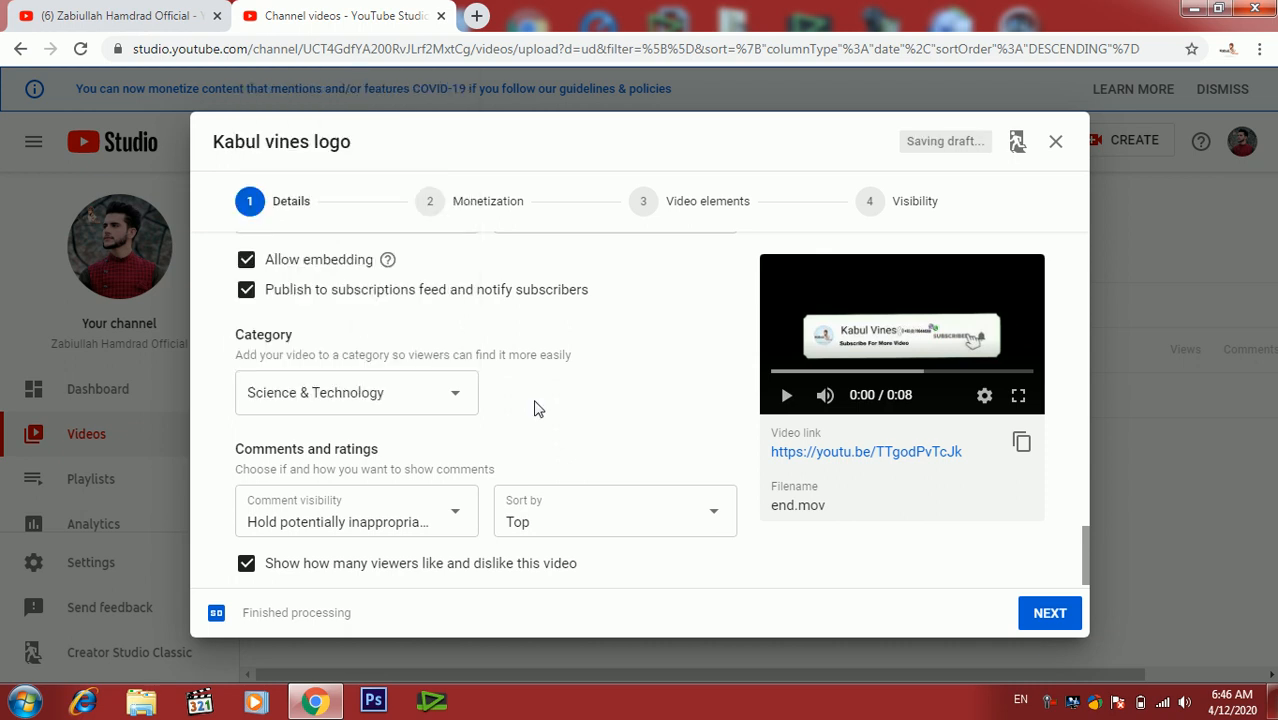
- Sort comments by Newest and continue to the Monetization step
left_click(566, 522)
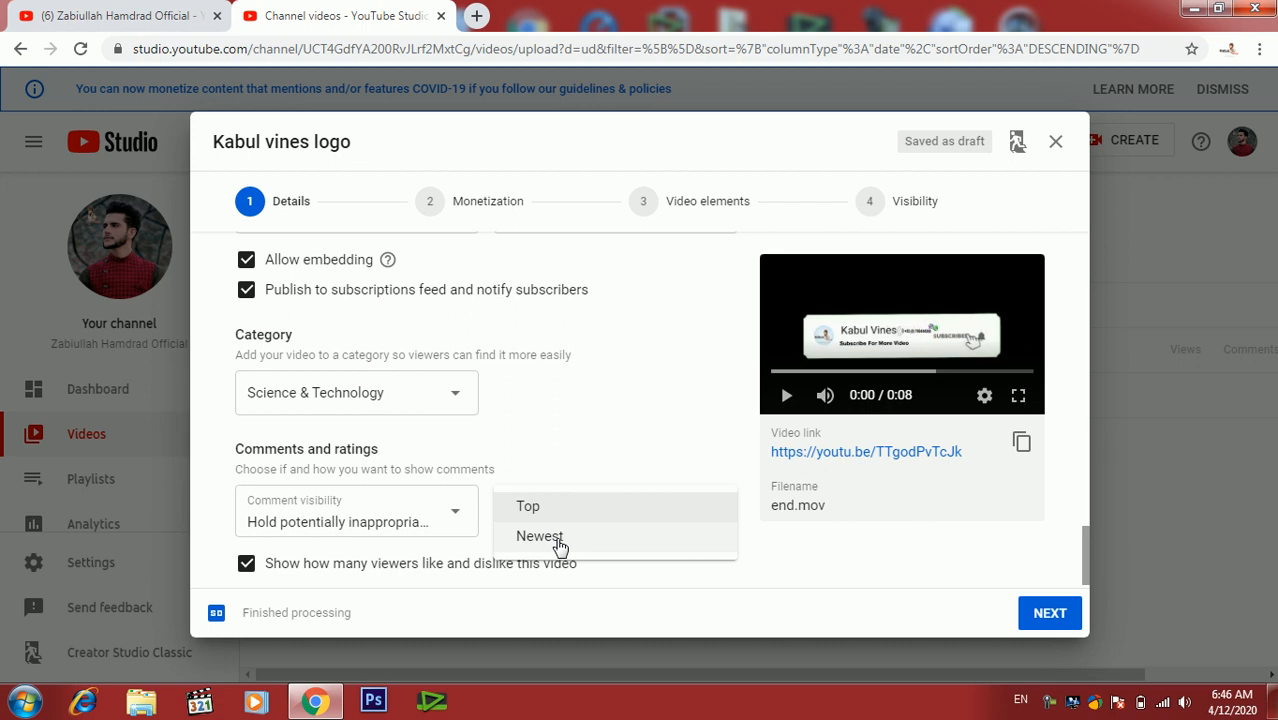
left_click(560, 546)
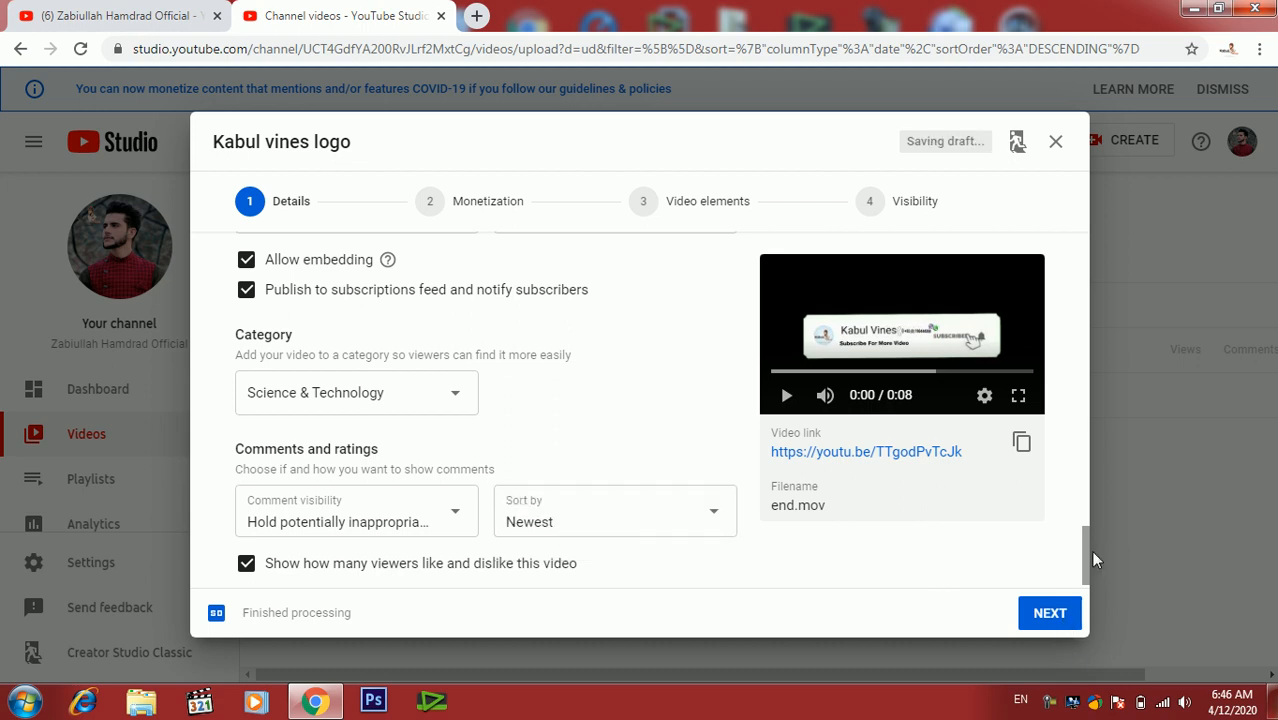
left_click_drag(1082, 542, 1090, 315)
left_click_drag(1086, 395, 1084, 580)
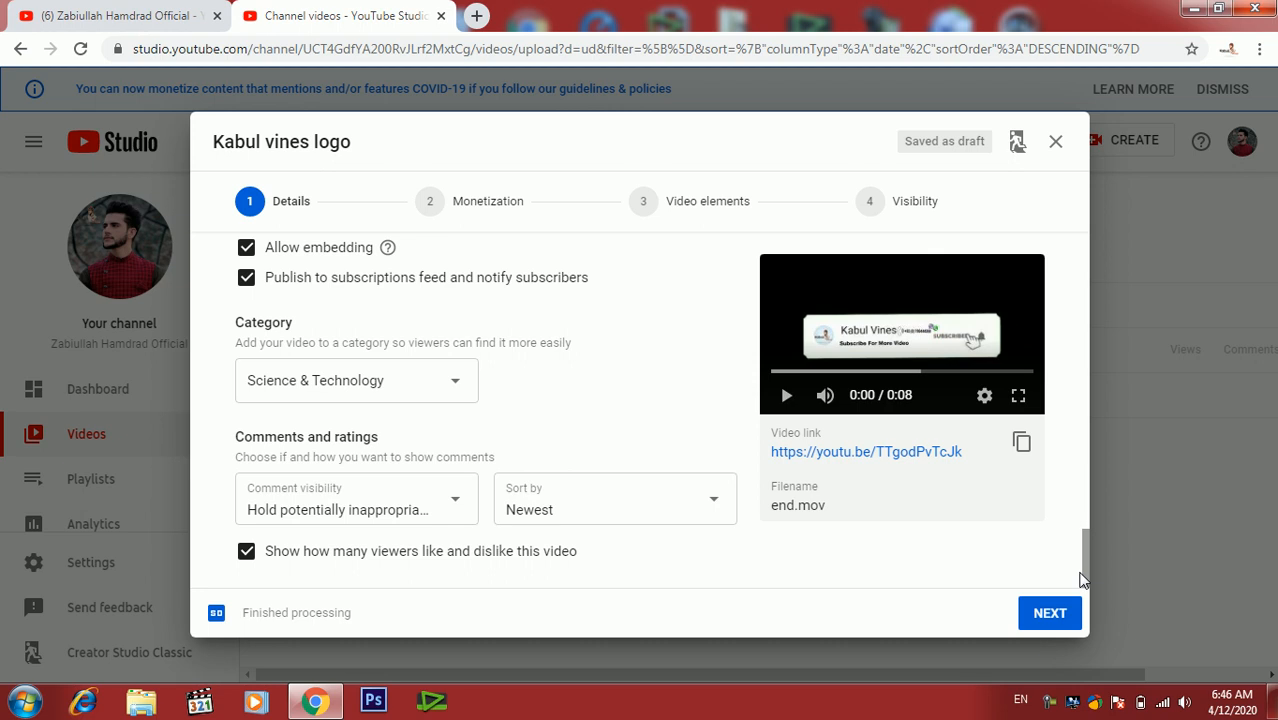
left_click(1050, 614)
- Disable non-skippable video ads and continue to the Video elements step
mouse_move(1081, 284)
left_mouse_down()
mouse_move(1082, 434)
mouse_move(1084, 264)
left_mouse_up()
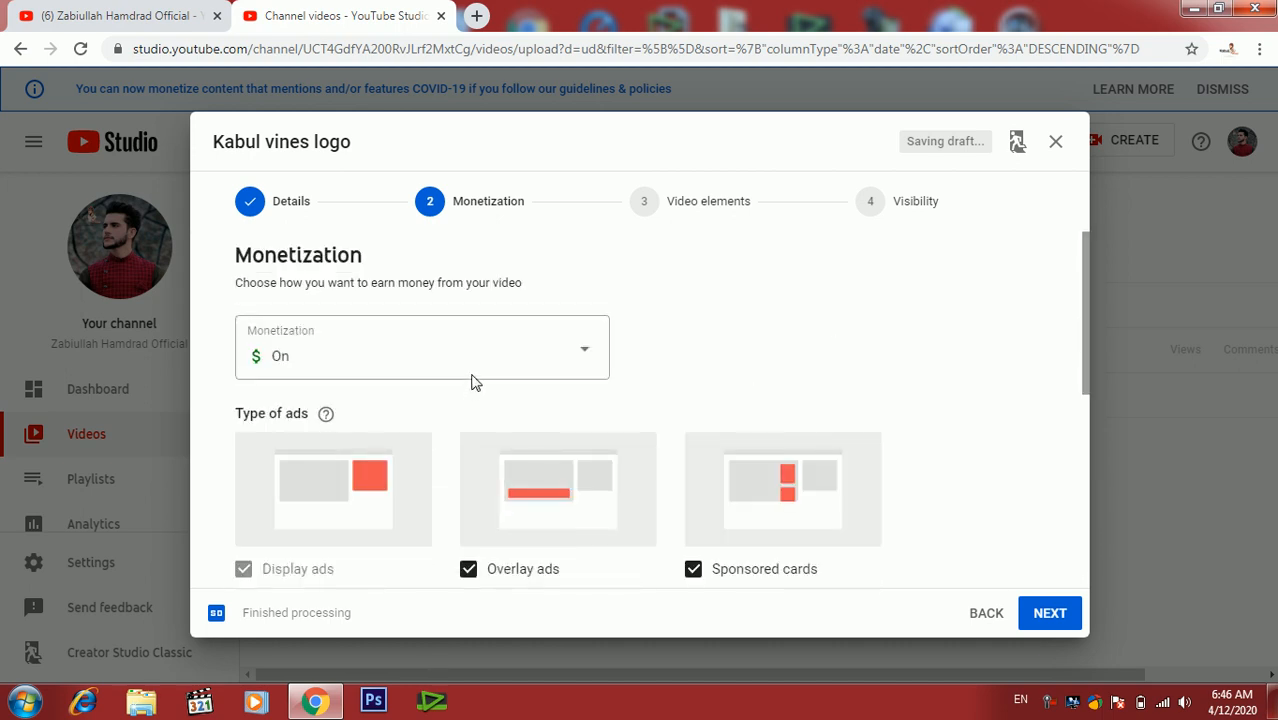
left_click_drag(1083, 321, 1079, 480)
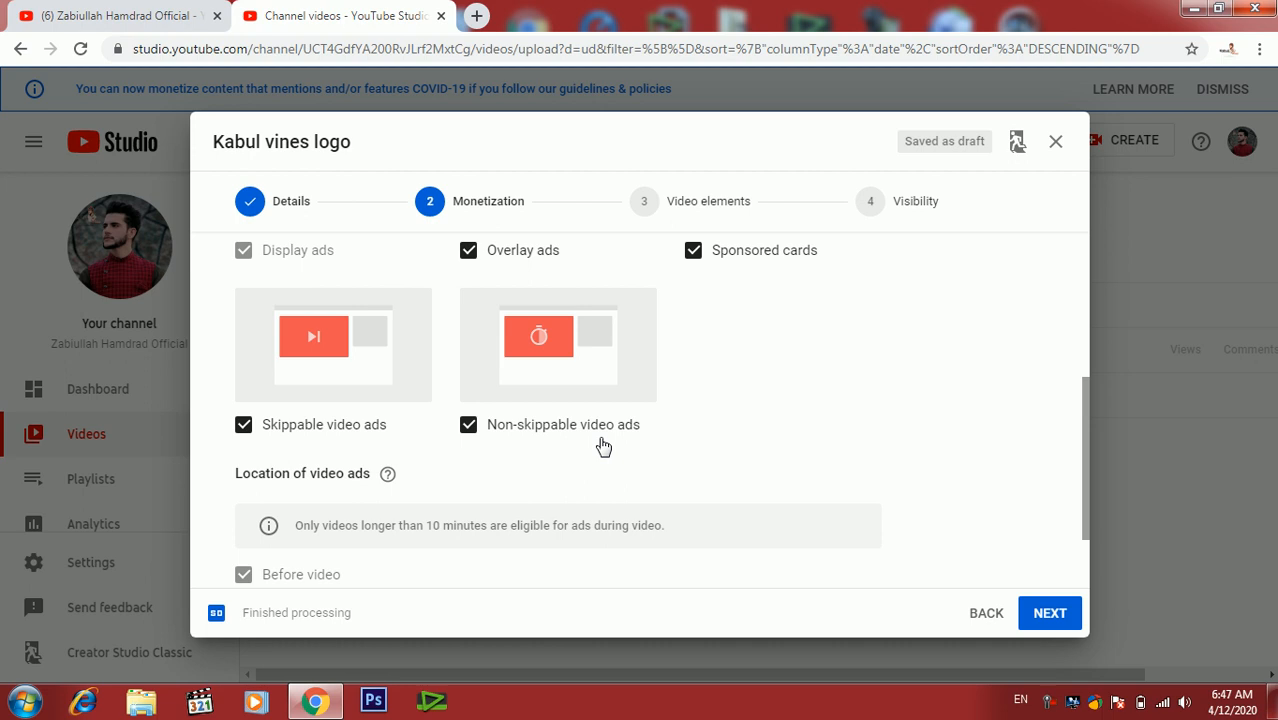
left_click(466, 431)
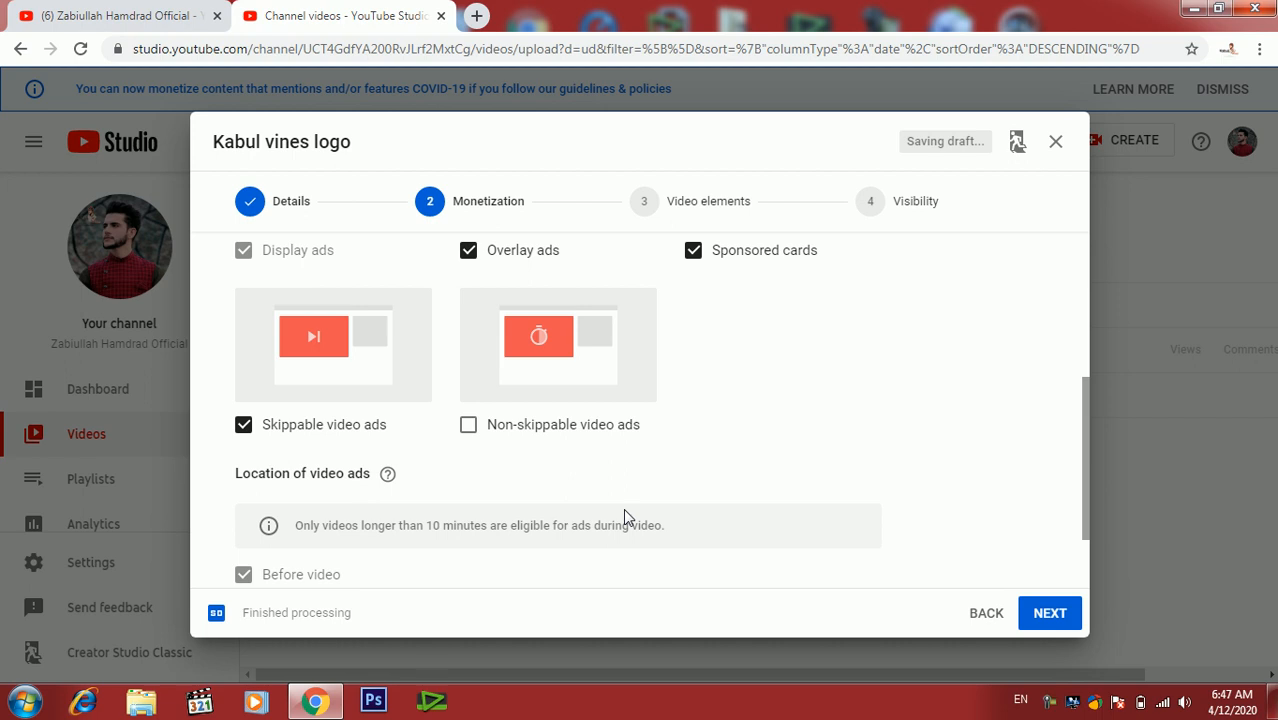
left_click(1050, 624)
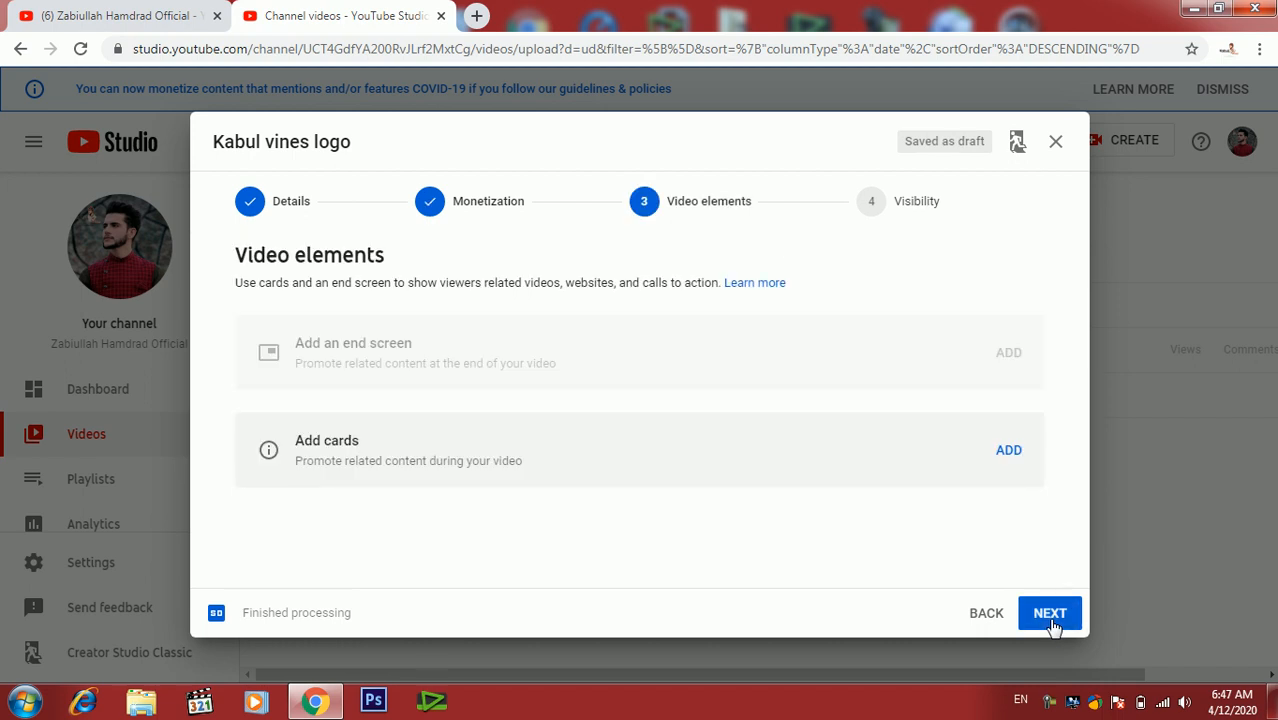
- Continue past video elements to the Visibility step and set the video's visibility to Public
left_click(1050, 614)
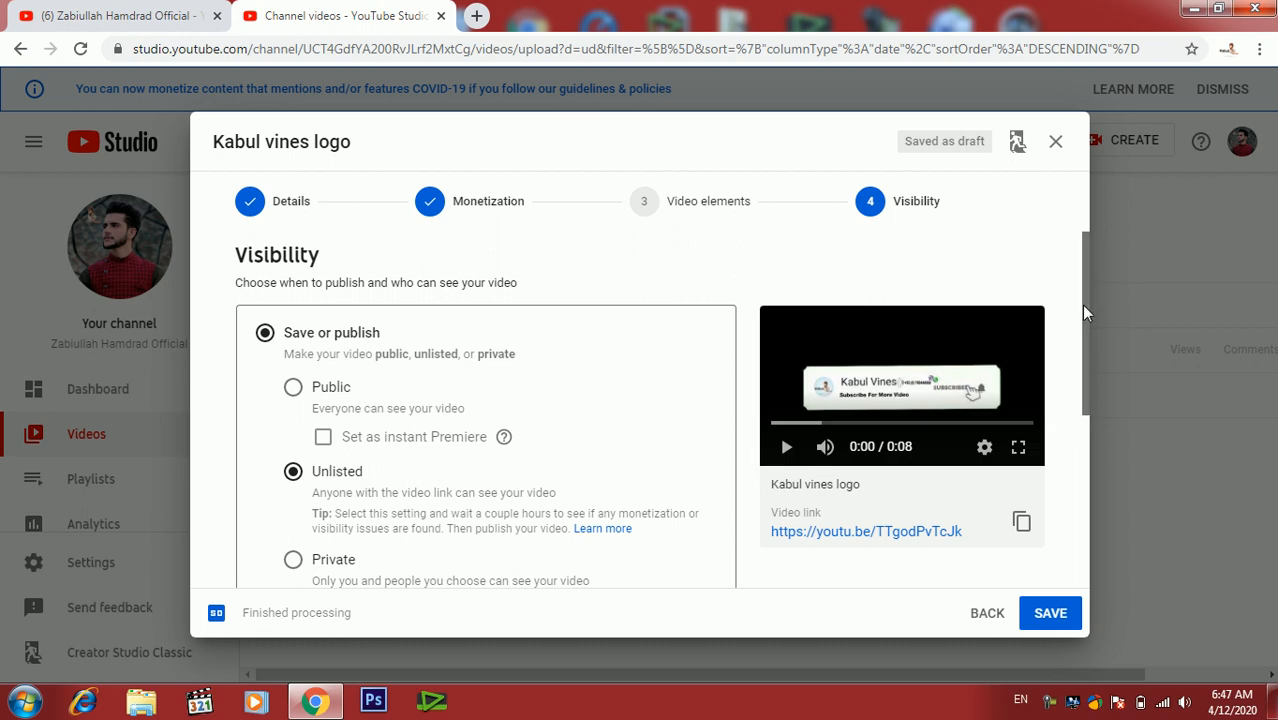
scroll(1083, 362, "down", 1)
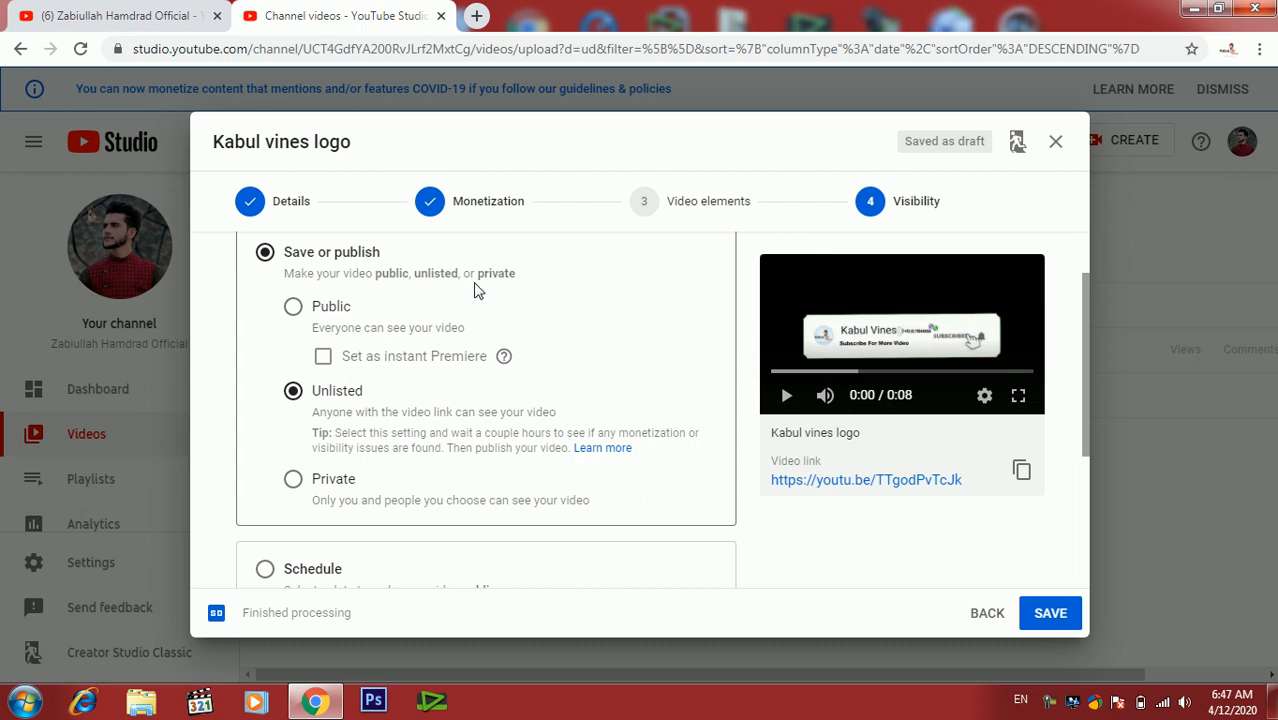
left_click(325, 318)
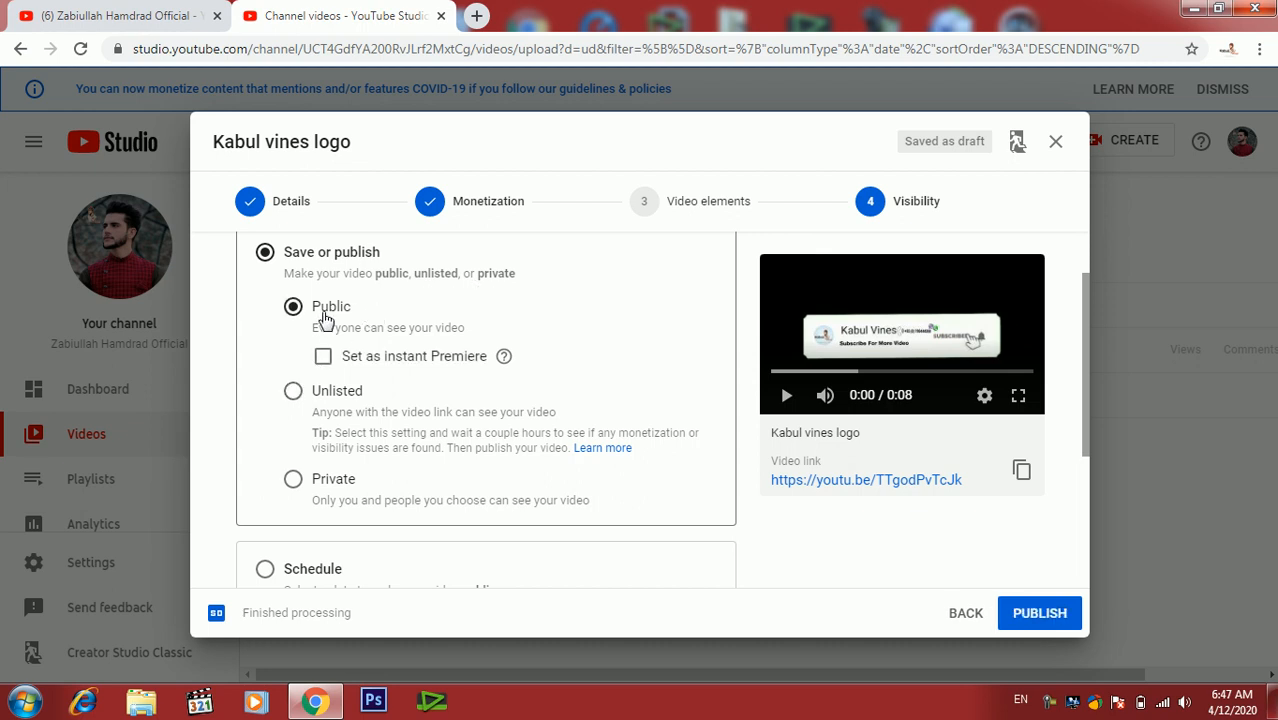
left_click(325, 394)
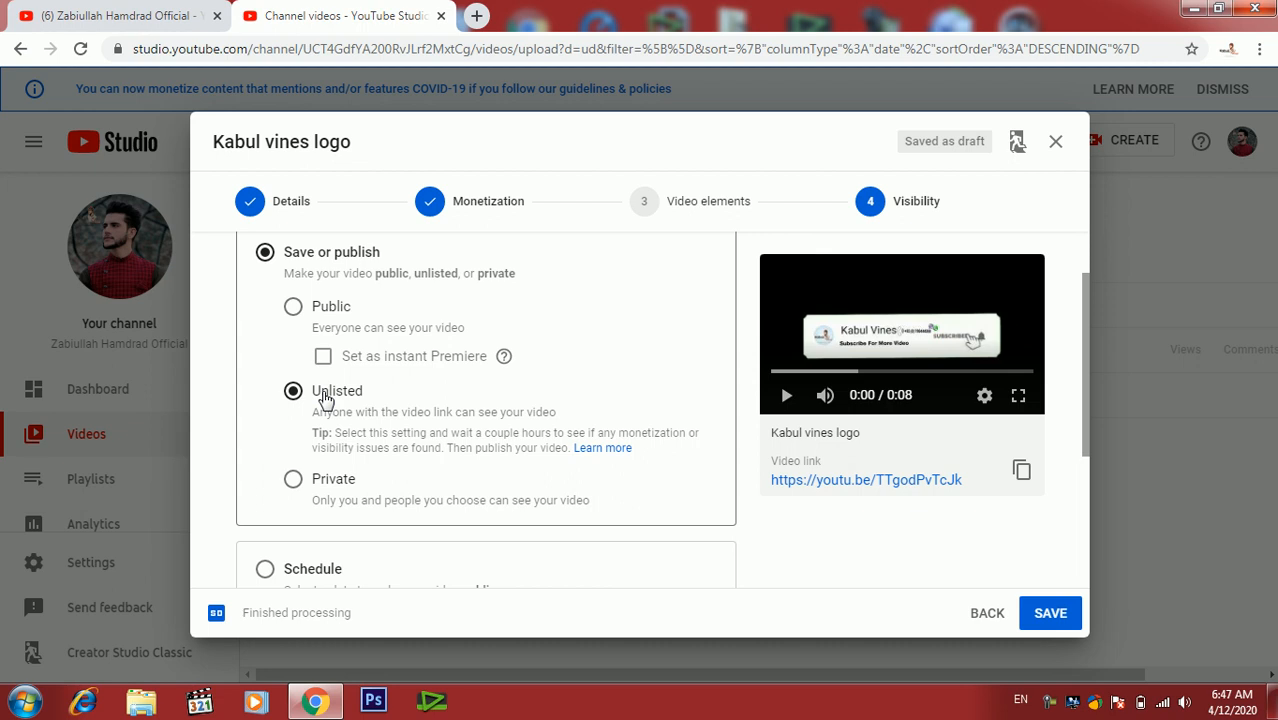
left_click(333, 485)
left_click(343, 404)
left_click(316, 308)
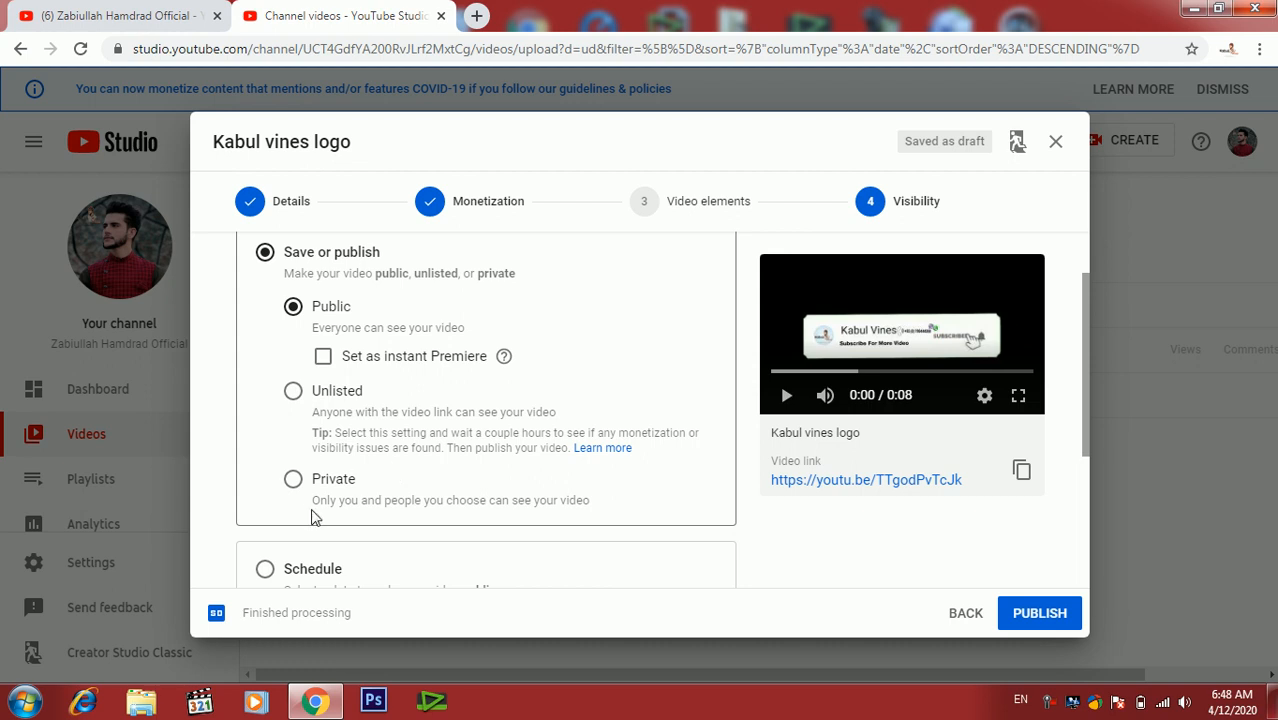
left_click(338, 489)
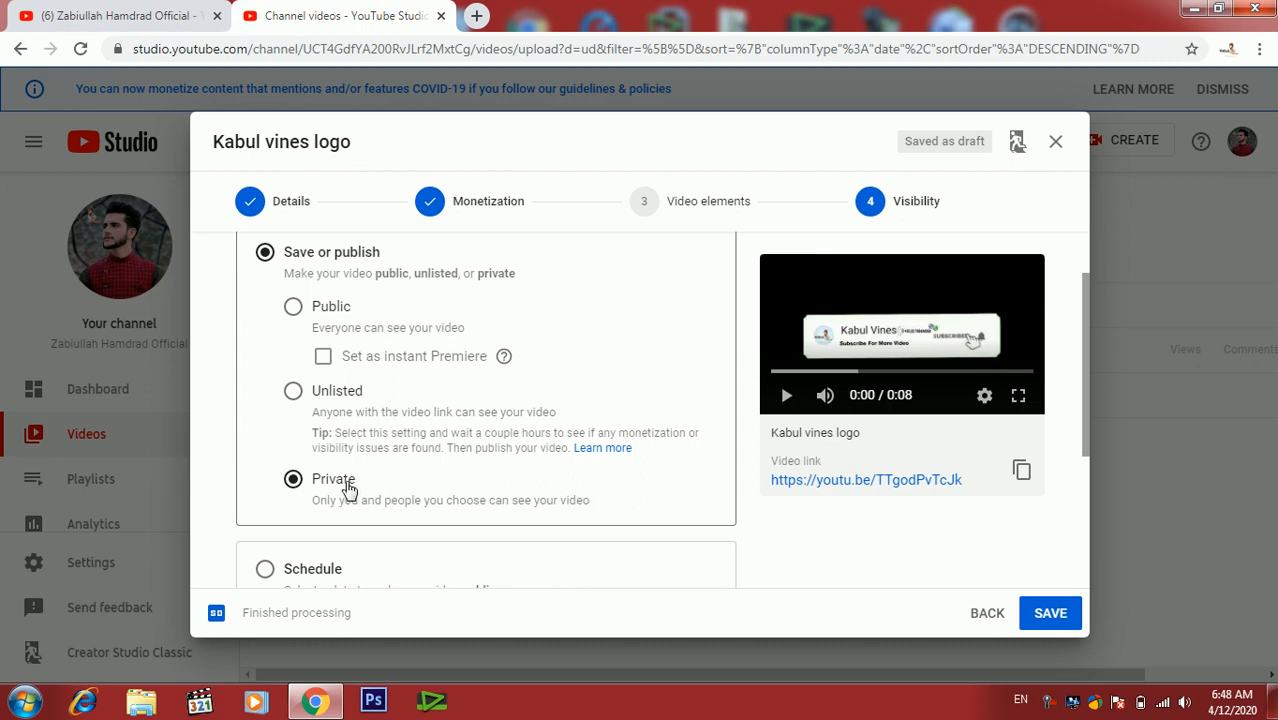
left_click(293, 308)
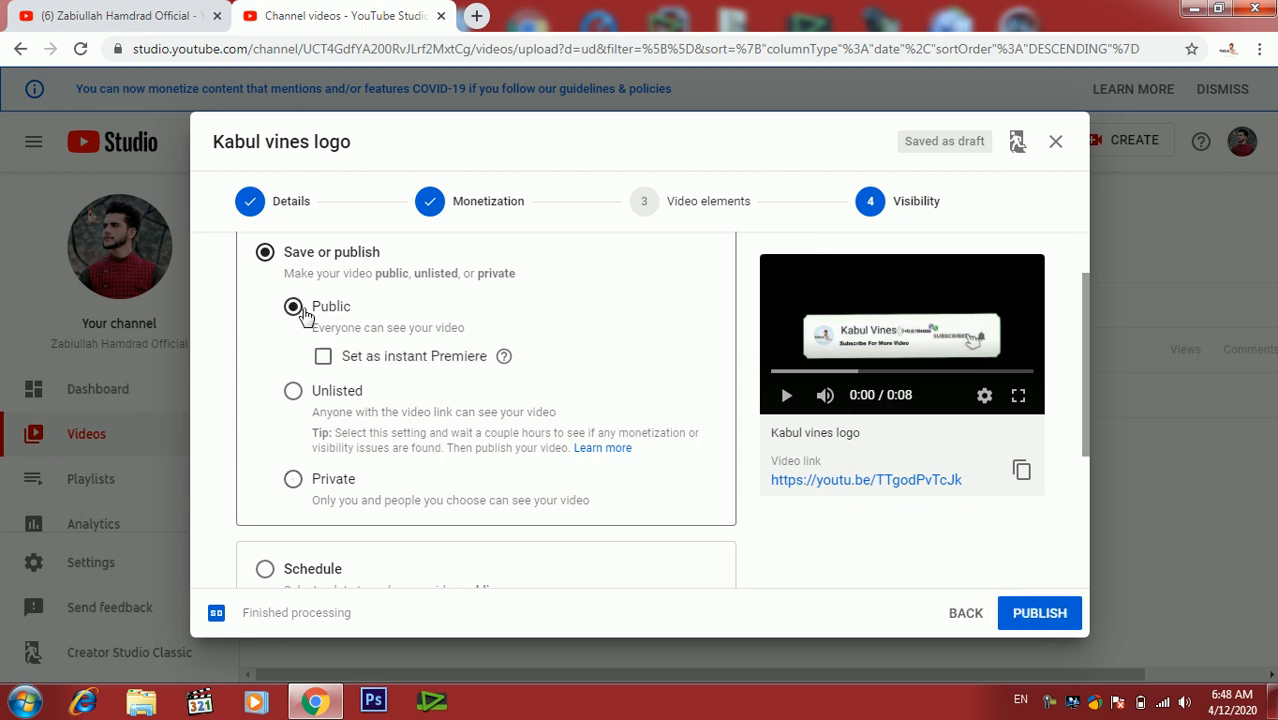
- Publish the video, copy its share link, and close the confirmation dialog
left_click(1040, 614)
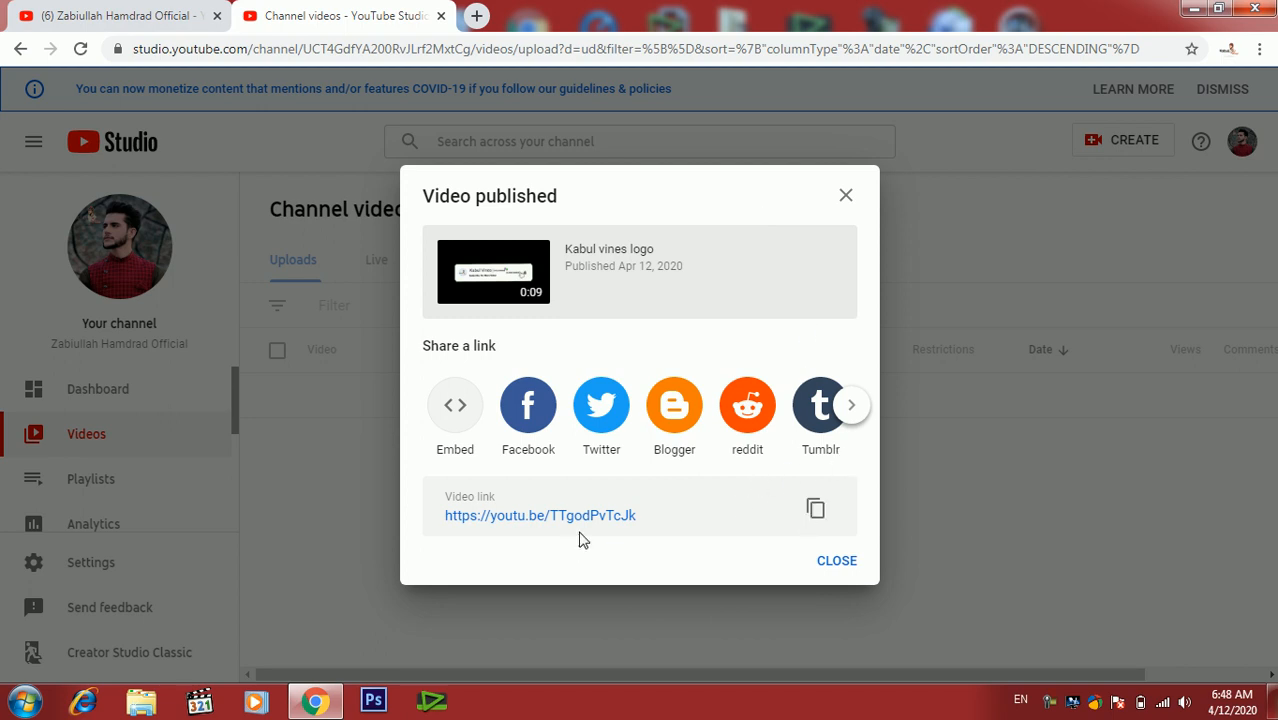
left_click(815, 511)
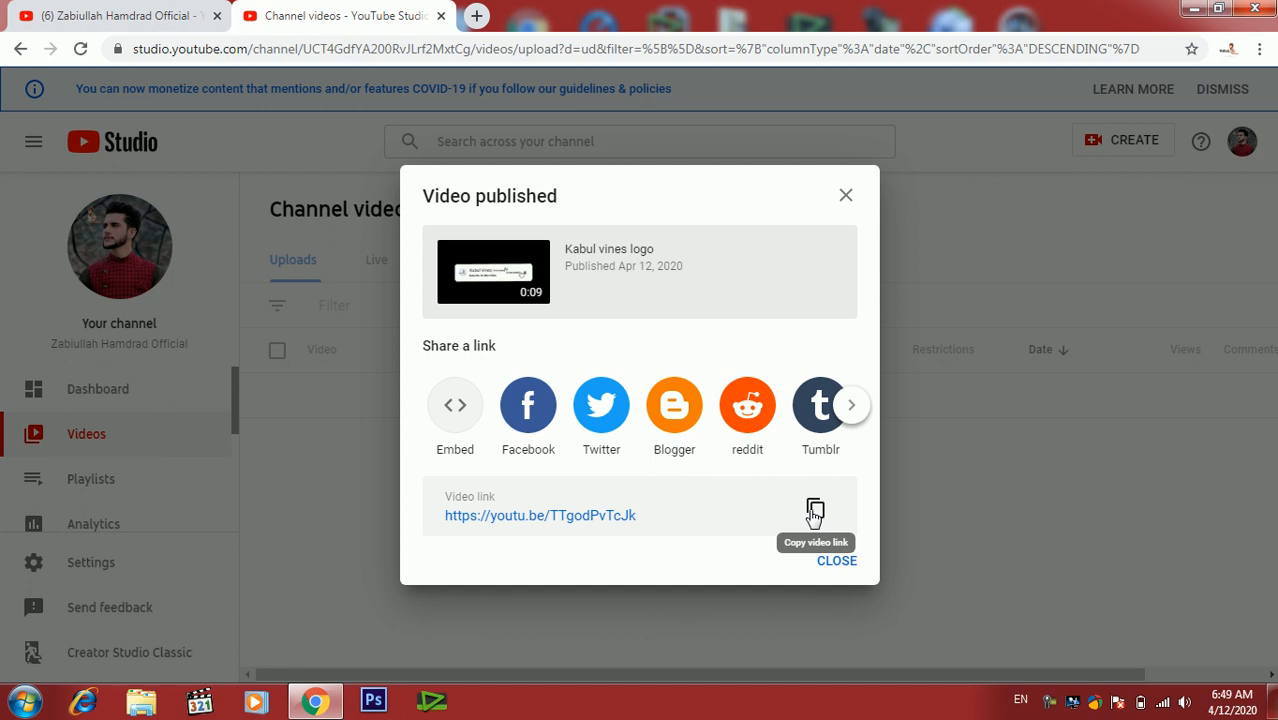
left_click(841, 566)
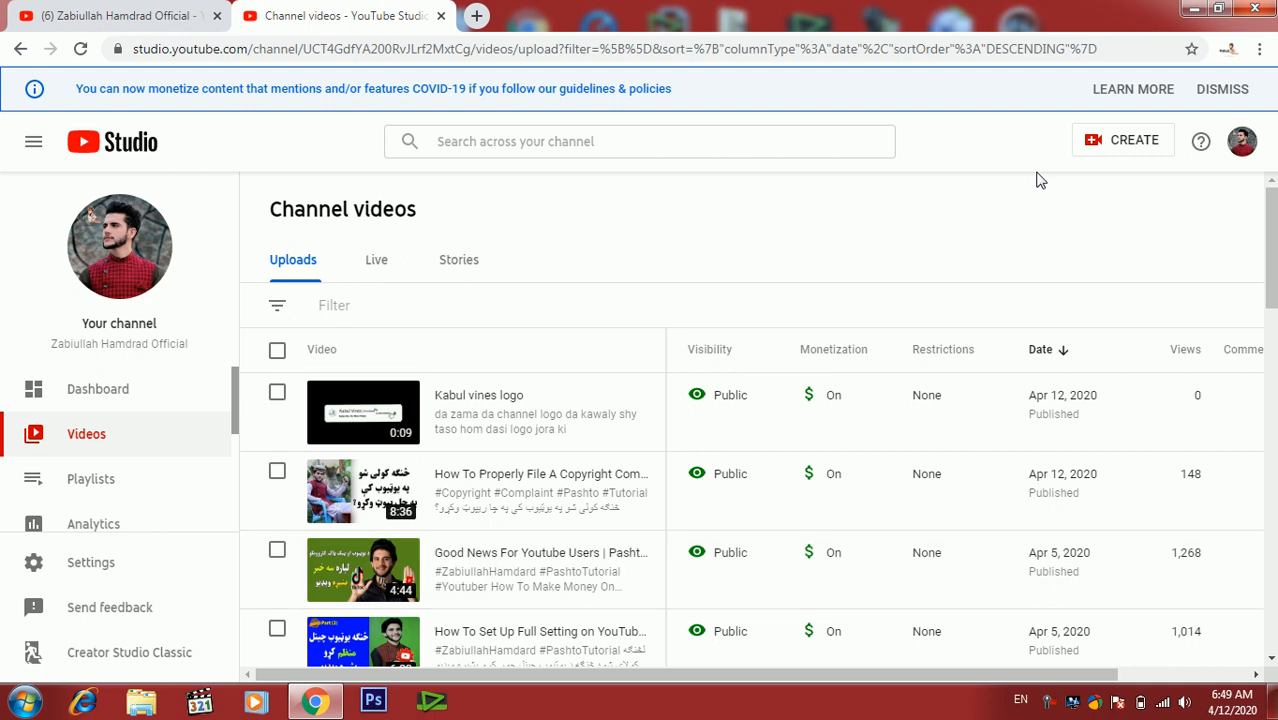
- Switch to the channel page tab to view the channel's videos, then minimize the browser
left_click(1199, 10)
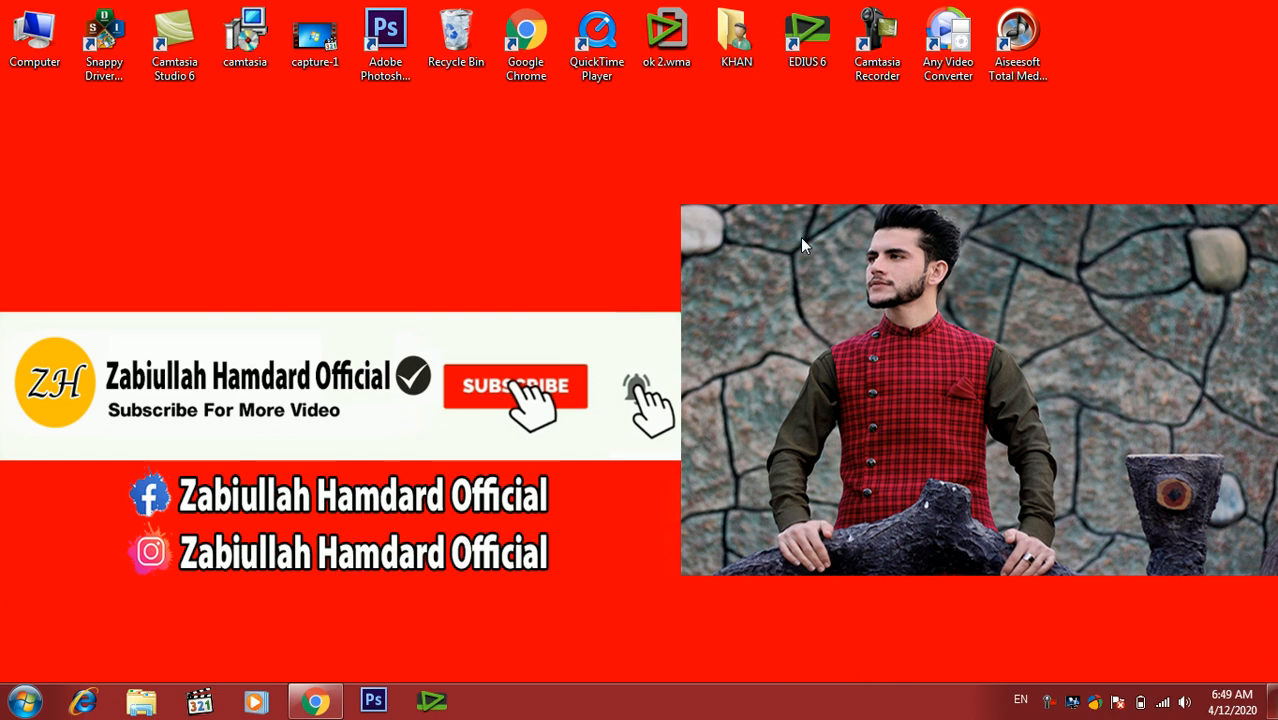
mouse_move(318, 703)
left_click(315, 700)
left_click(122, 14)
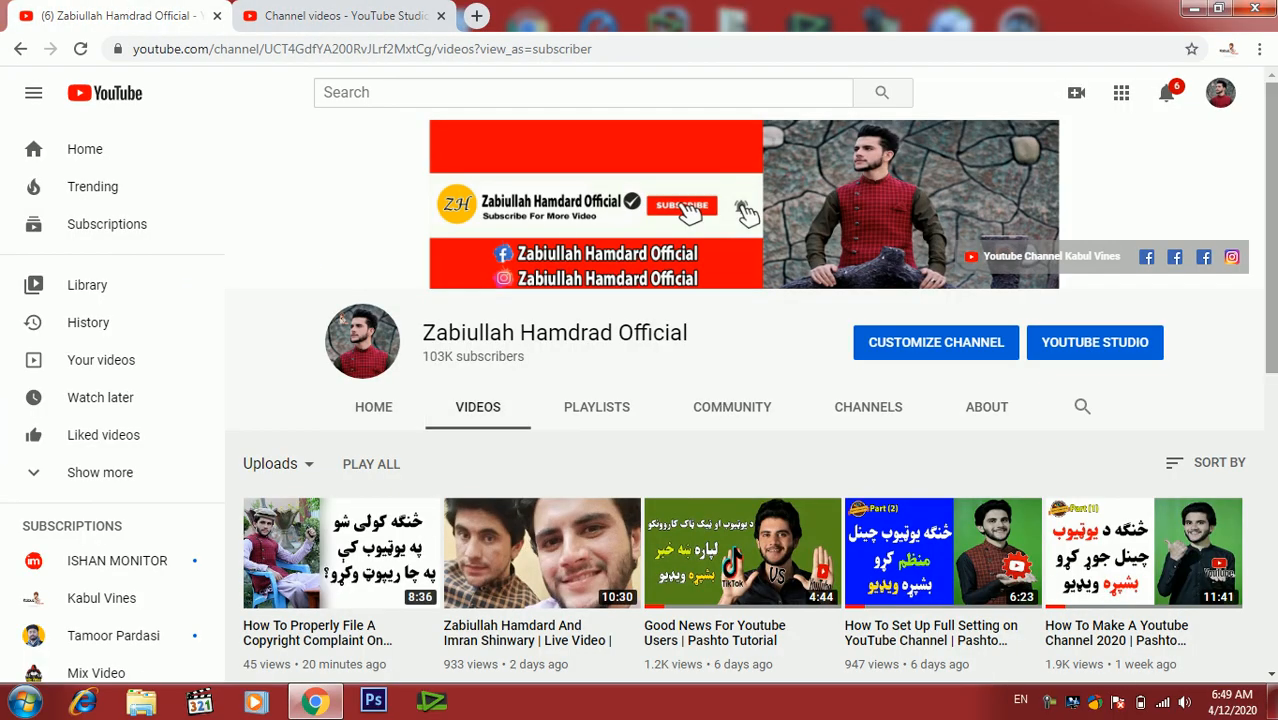
left_click(1196, 8)
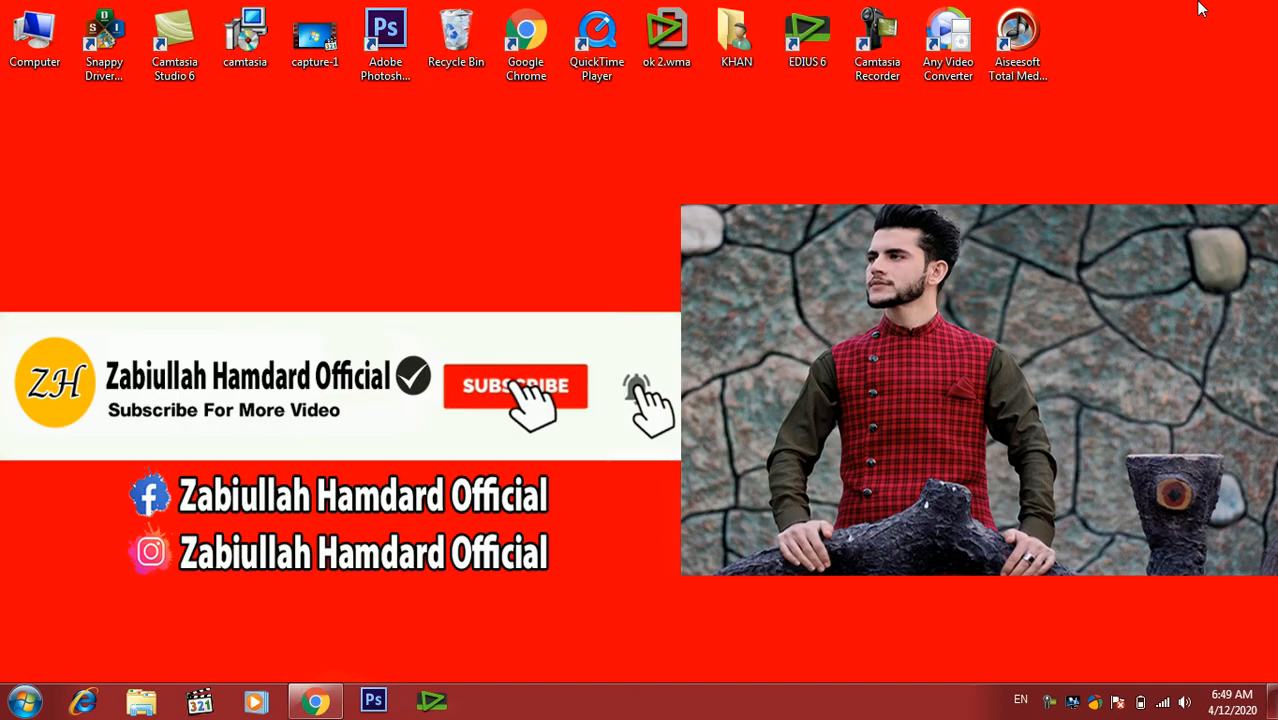